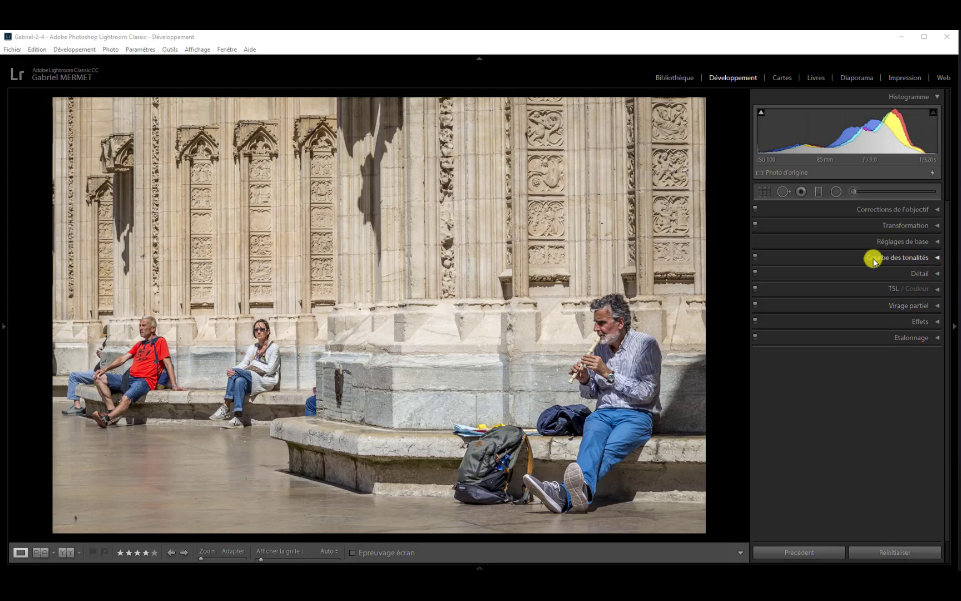
Step: Expand the tone curve settings and briefly check the basic adjustments, leaving only the tone curve open
click(938, 260)
click(938, 261)
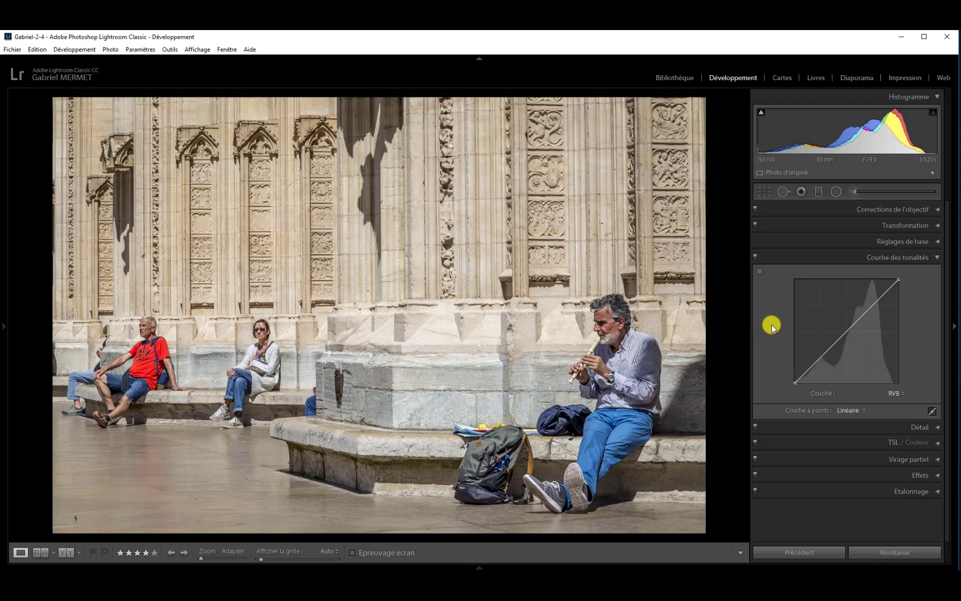
click(936, 242)
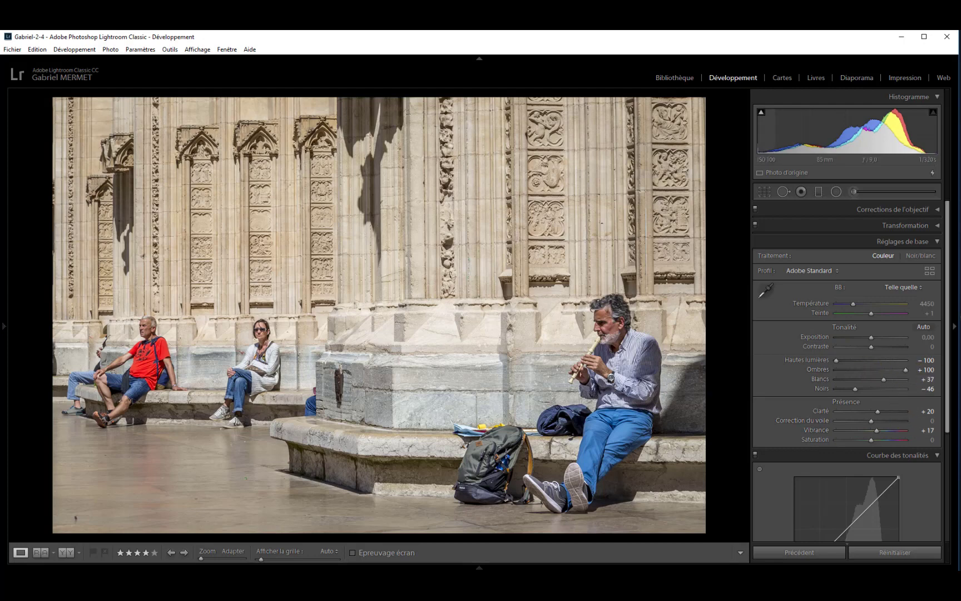
click(939, 243)
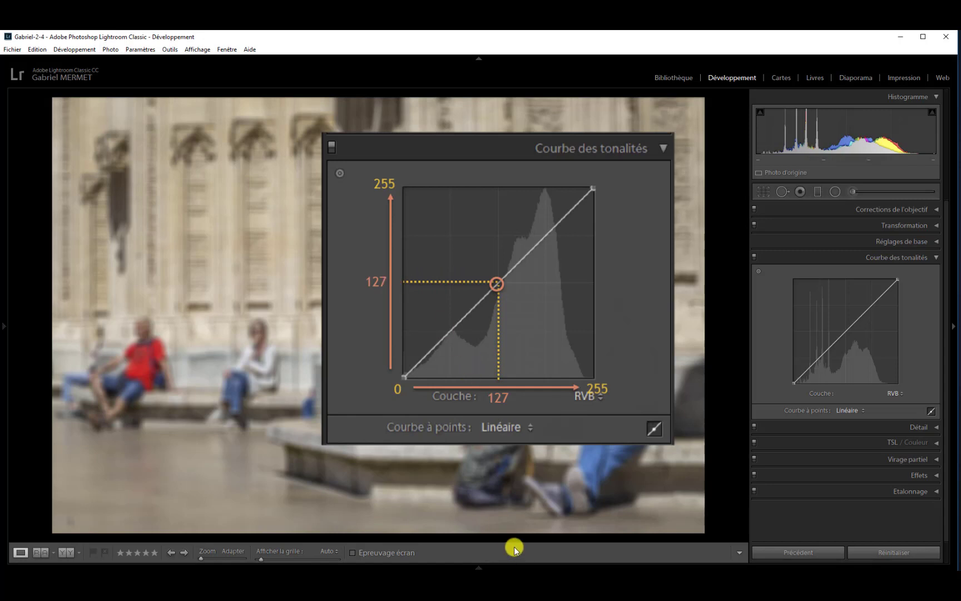
Step: Advance through the illustrated tone curve images in the photo series
key(Right)
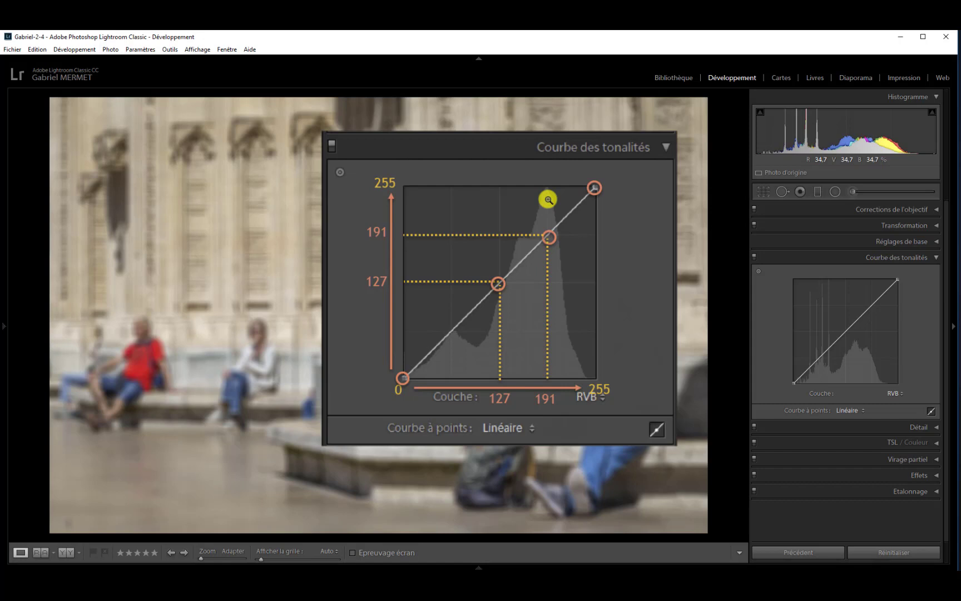
key(Right)
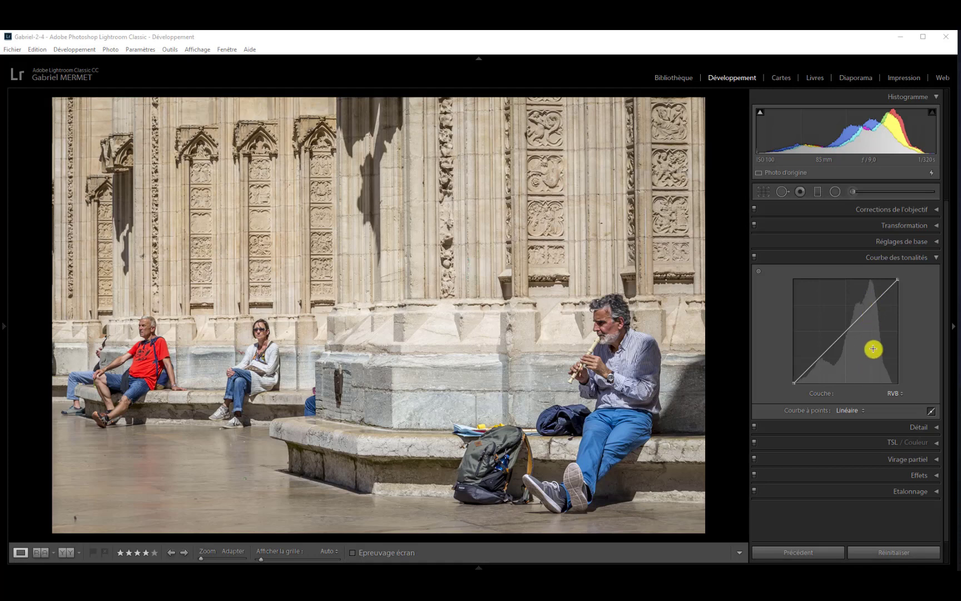
Step: Try brightening and darkening the photo with a single highlights point on the RGB tone curve, and reset the curve to linear
click(872, 304)
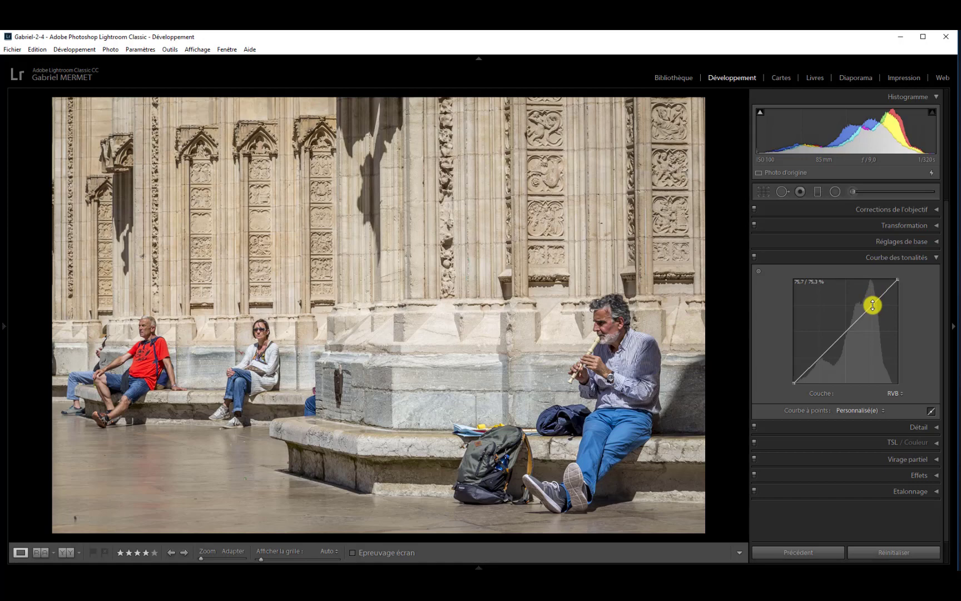
drag(873, 305, 873, 292)
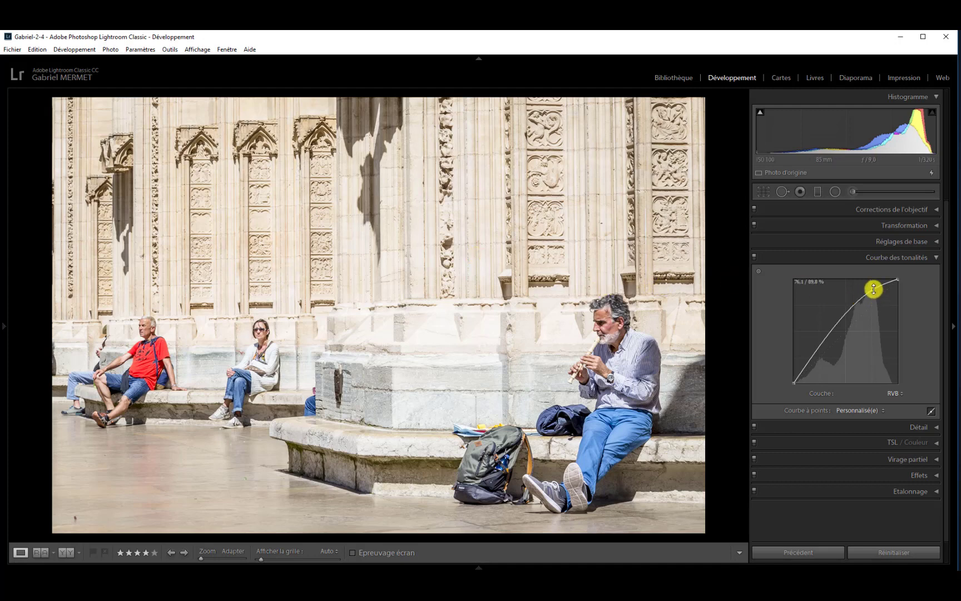
drag(874, 289, 877, 314)
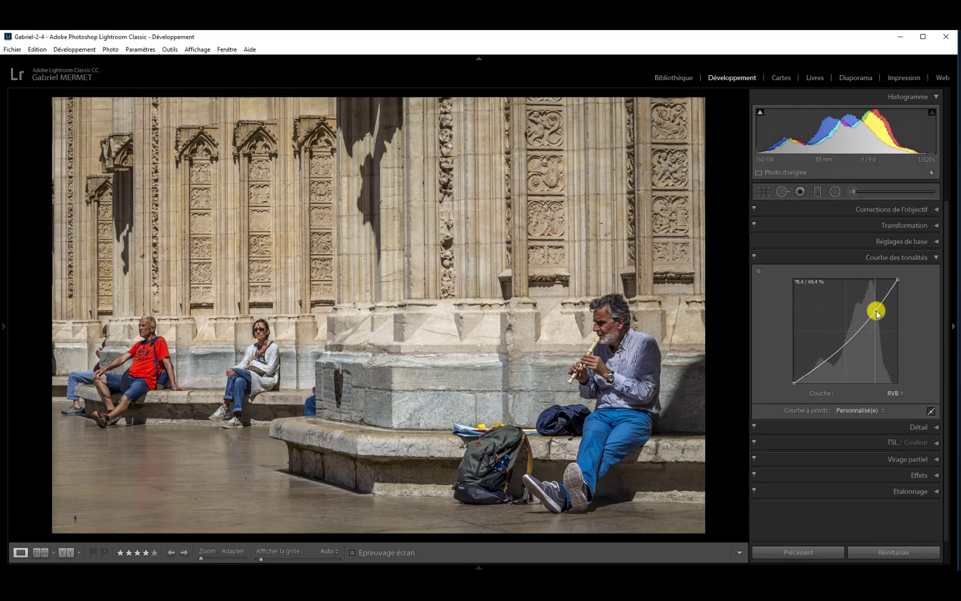
drag(877, 314, 877, 317)
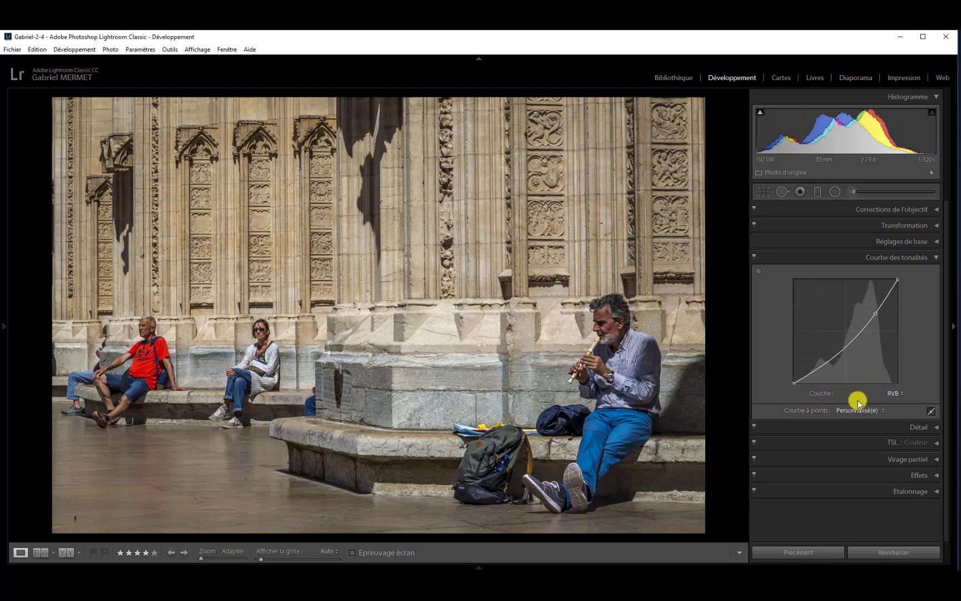
double_click(808, 412)
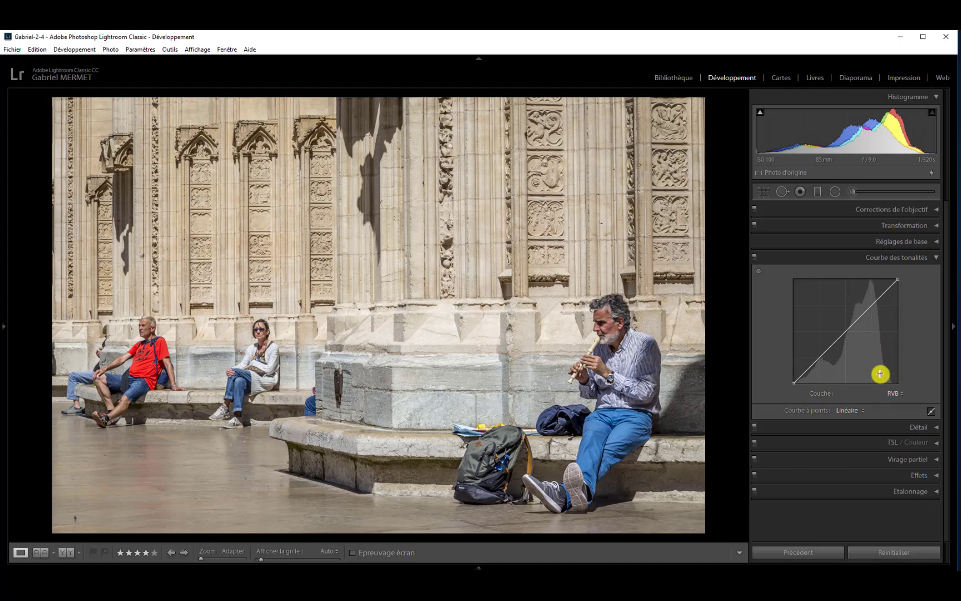
Step: Try an S-shaped RGB curve with an anchored midpoint, raised highlights and lowered shadows, and reset it to linear
click(846, 331)
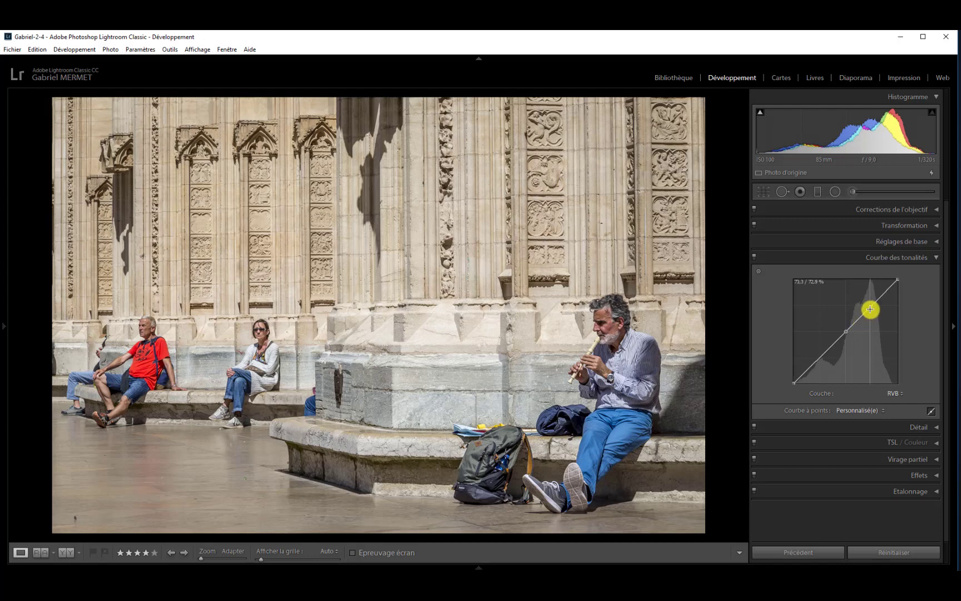
drag(869, 309, 868, 307)
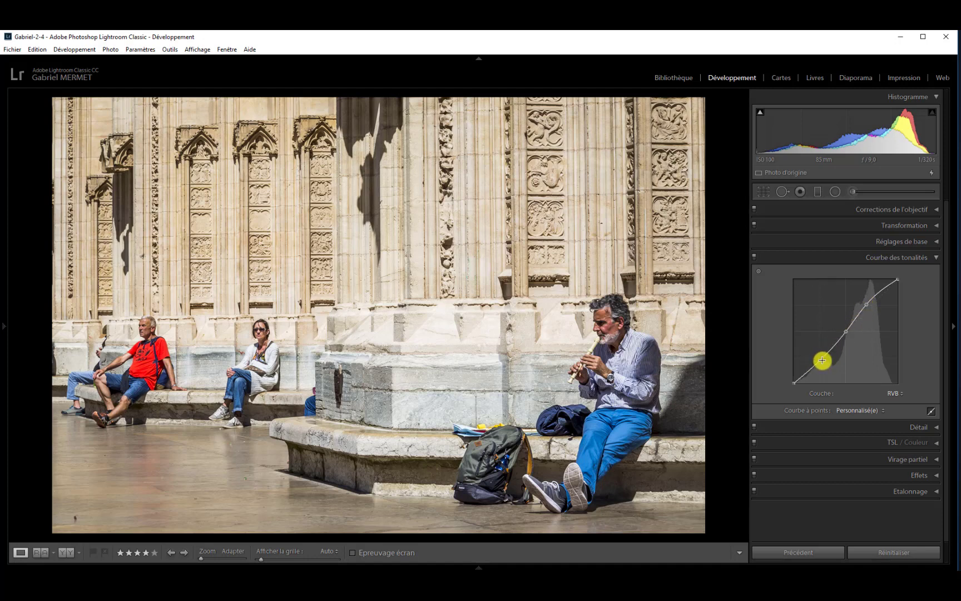
drag(823, 360, 822, 364)
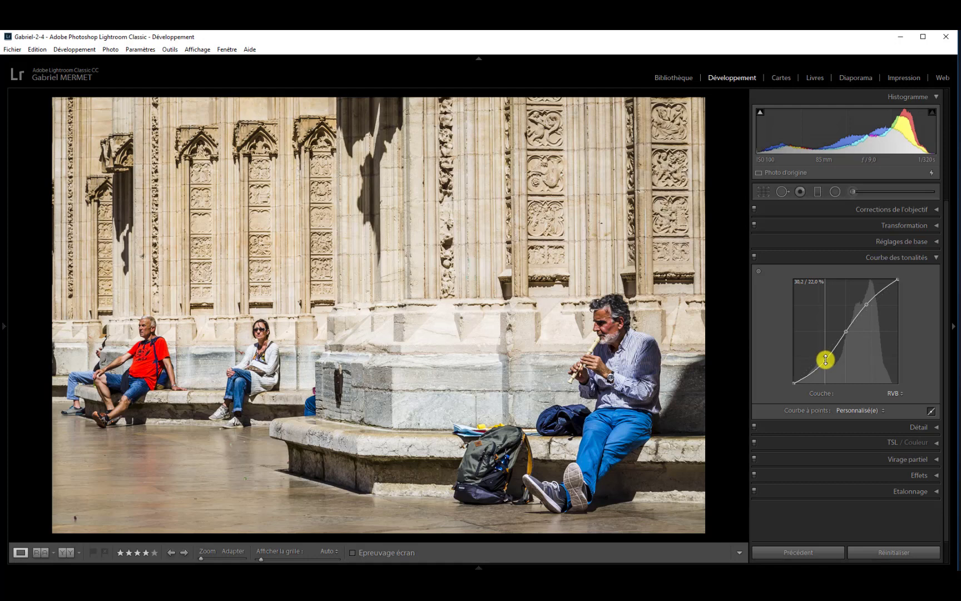
drag(826, 362, 826, 361)
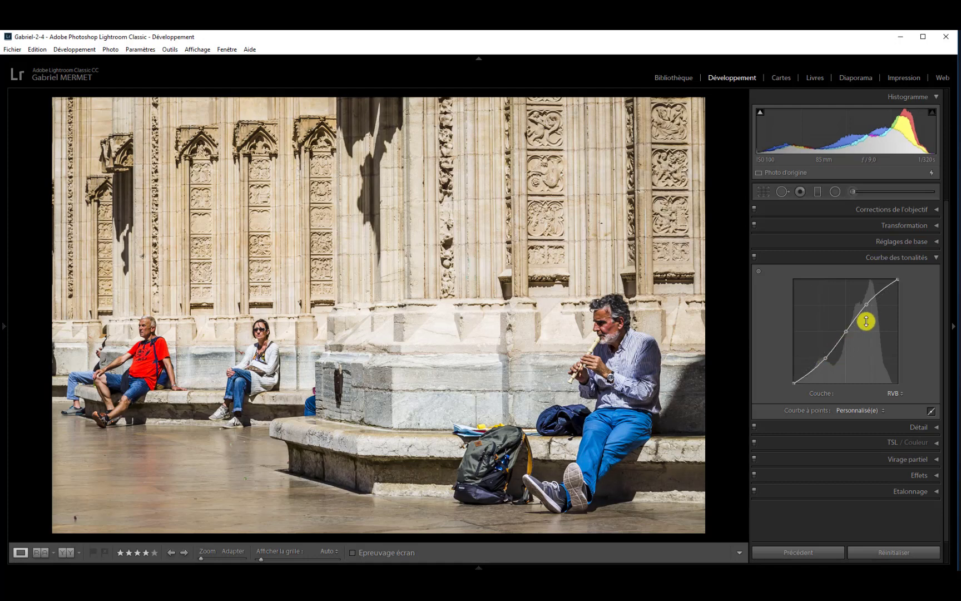
drag(869, 303, 870, 305)
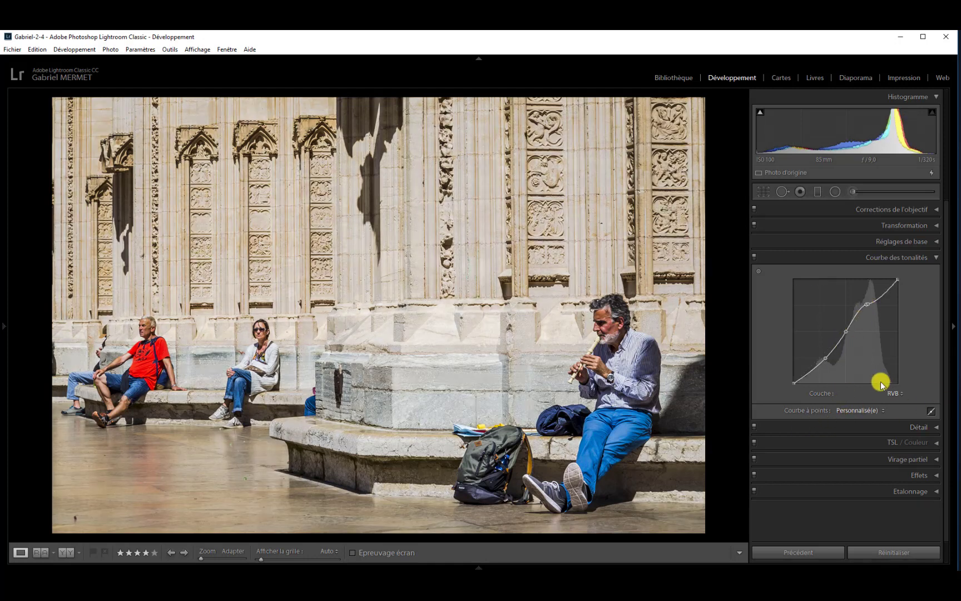
double_click(808, 412)
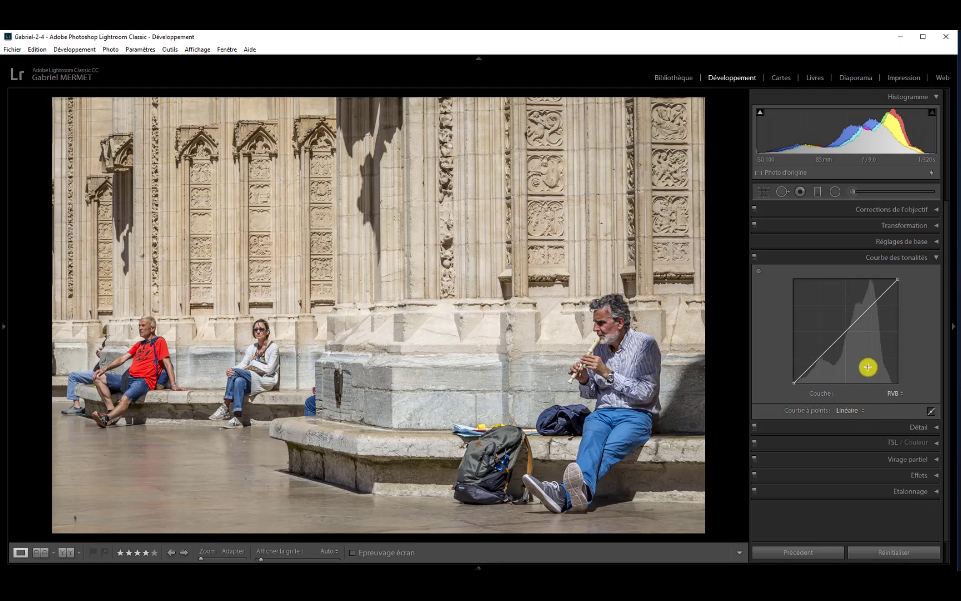
Step: Try the Contraste moyen and Contraste fort point curve presets, and reset the curve to linear
click(864, 410)
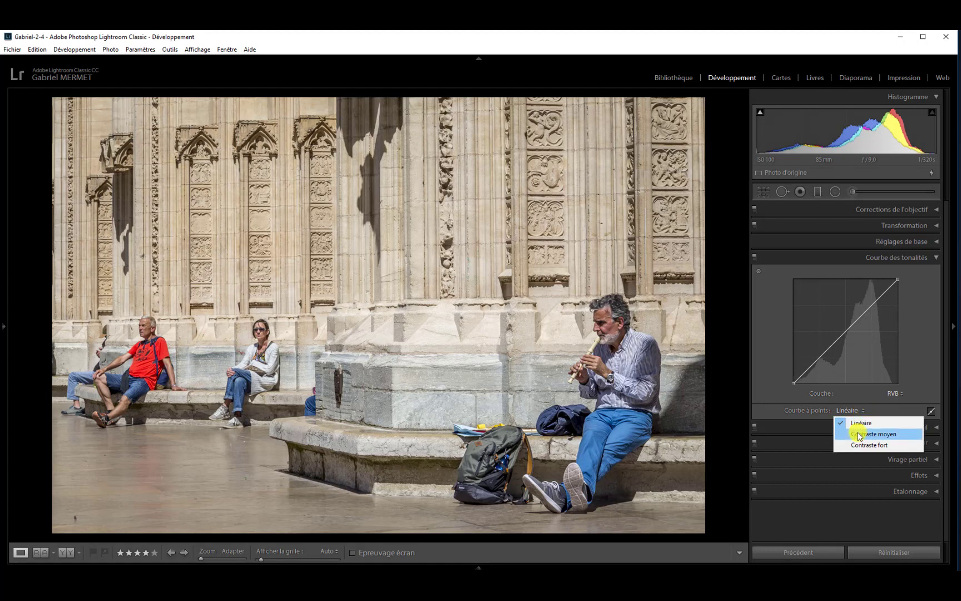
click(858, 435)
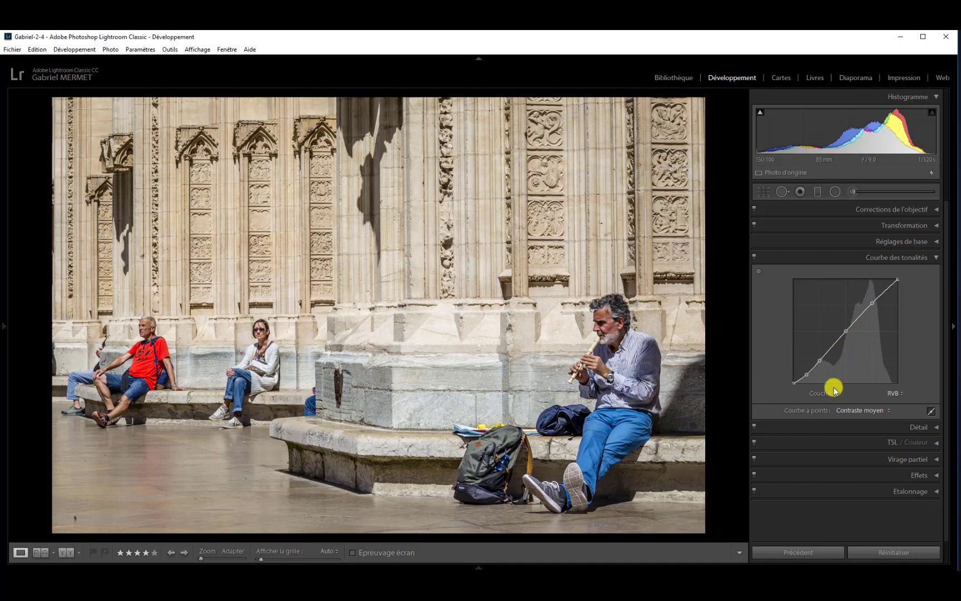
click(812, 374)
click(888, 412)
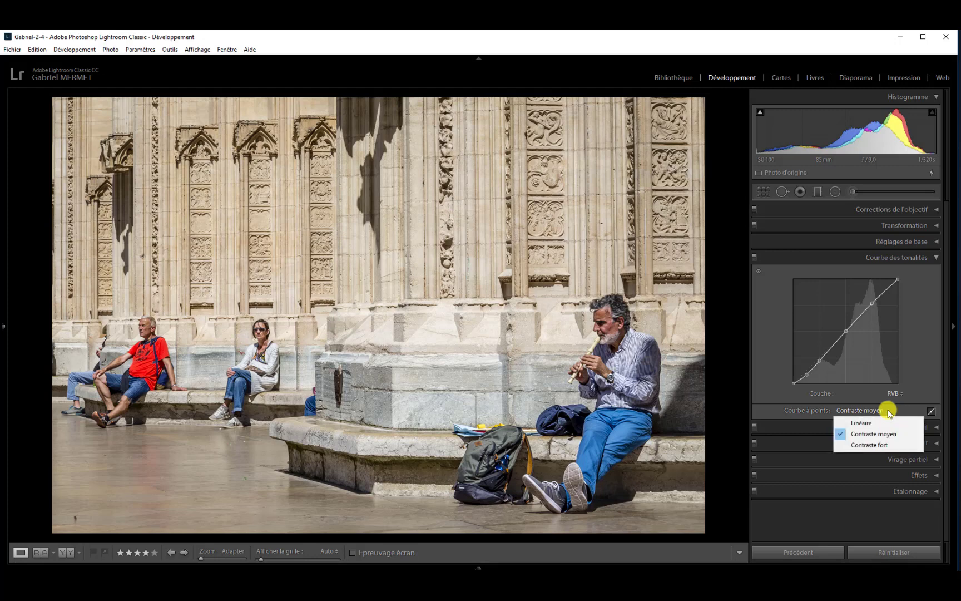
click(871, 445)
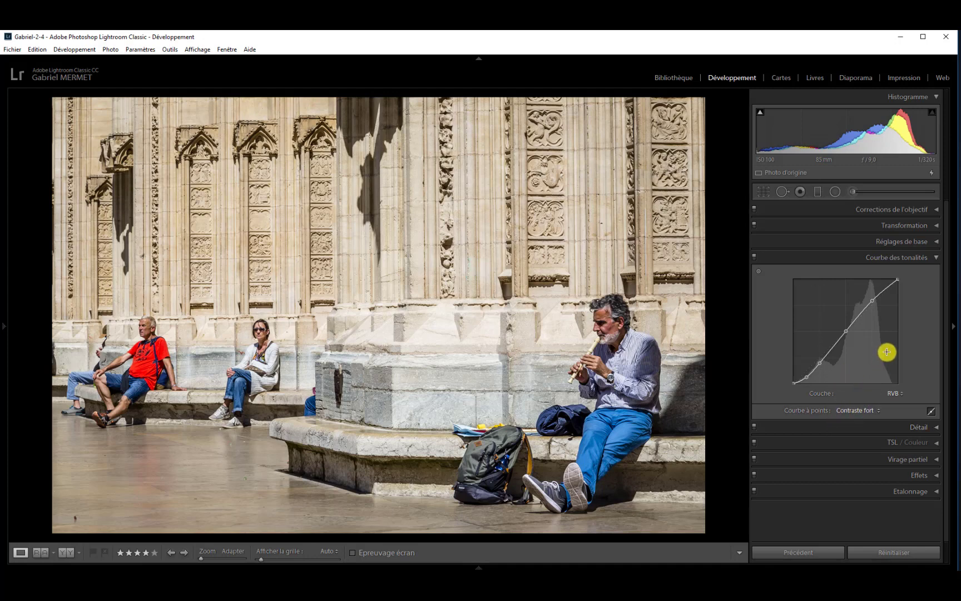
click(821, 363)
double_click(802, 411)
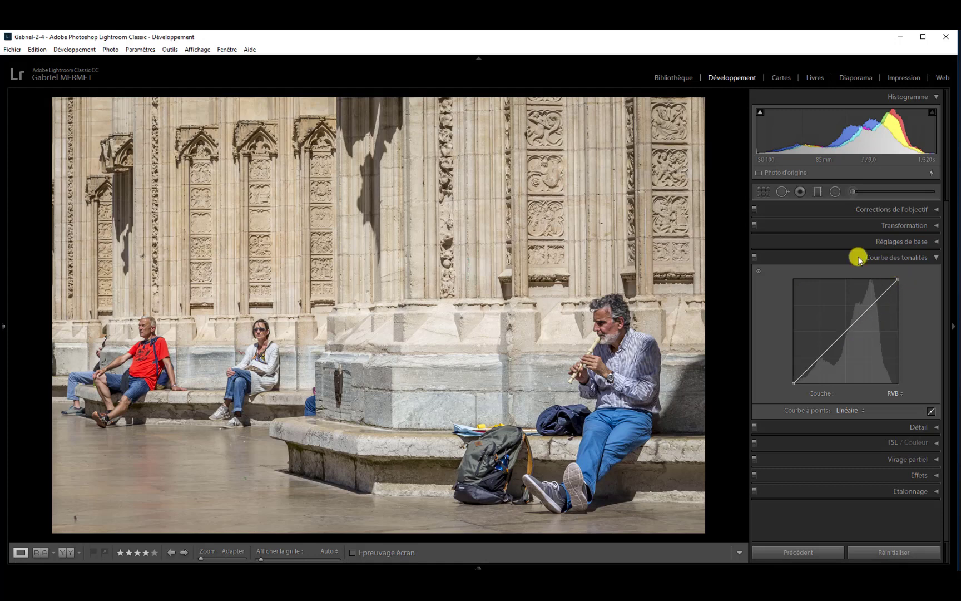
Step: Show the basic adjustments above the tone curve, try lowering the curve's midtones to about 46.7%, and reset it to linear
click(937, 242)
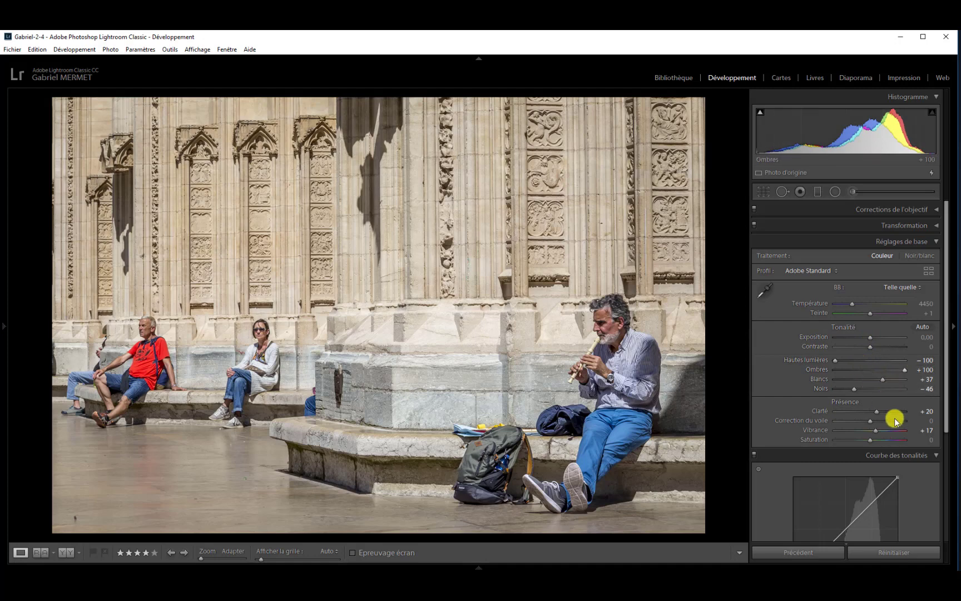
drag(946, 395, 937, 457)
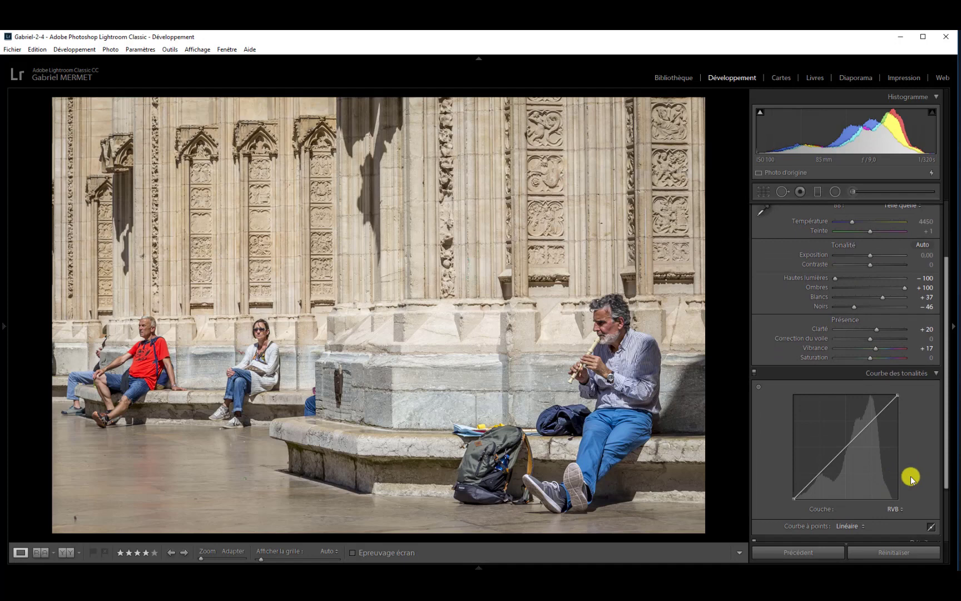
click(845, 447)
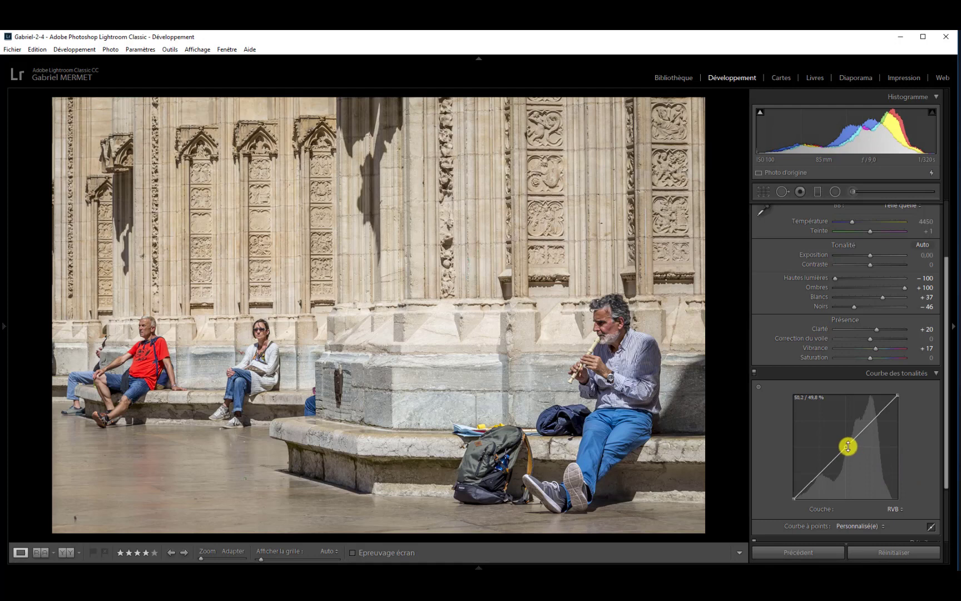
drag(846, 446, 848, 450)
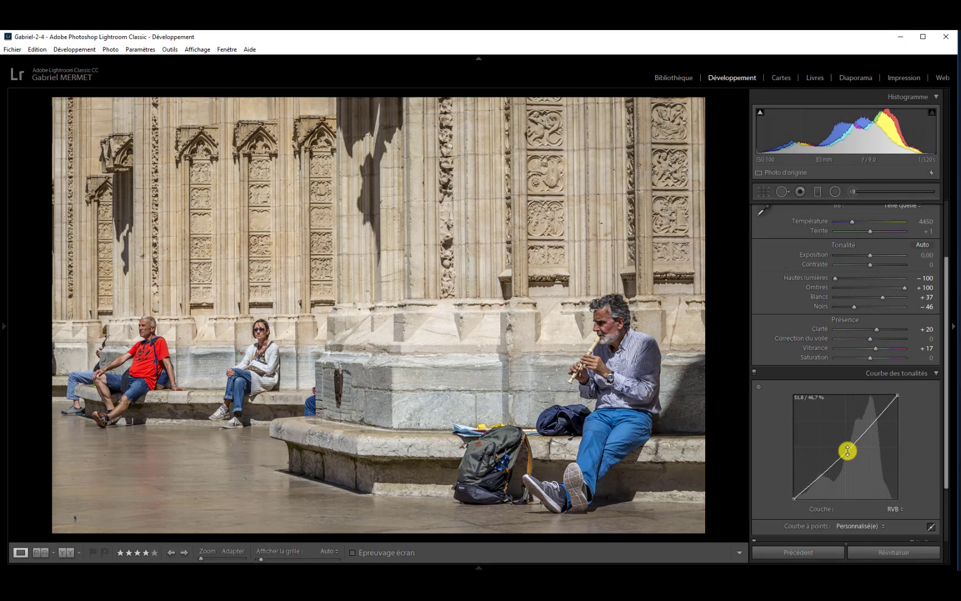
double_click(815, 527)
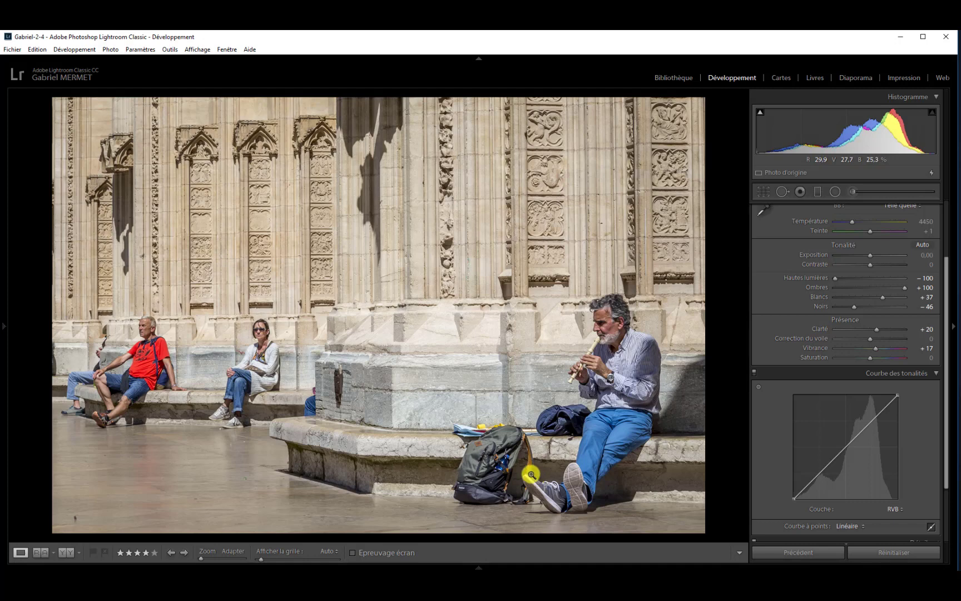
Step: Try adjusting the stone, wall shadow and jeans tones with the tone curve's targeted adjustment tool, and reset the curve to linear
click(758, 387)
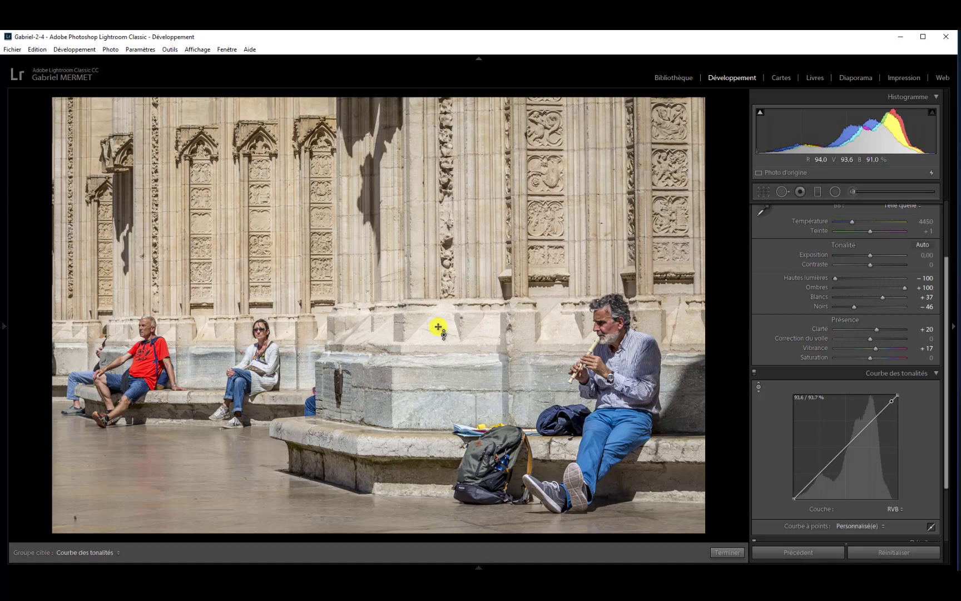
drag(438, 328, 437, 330)
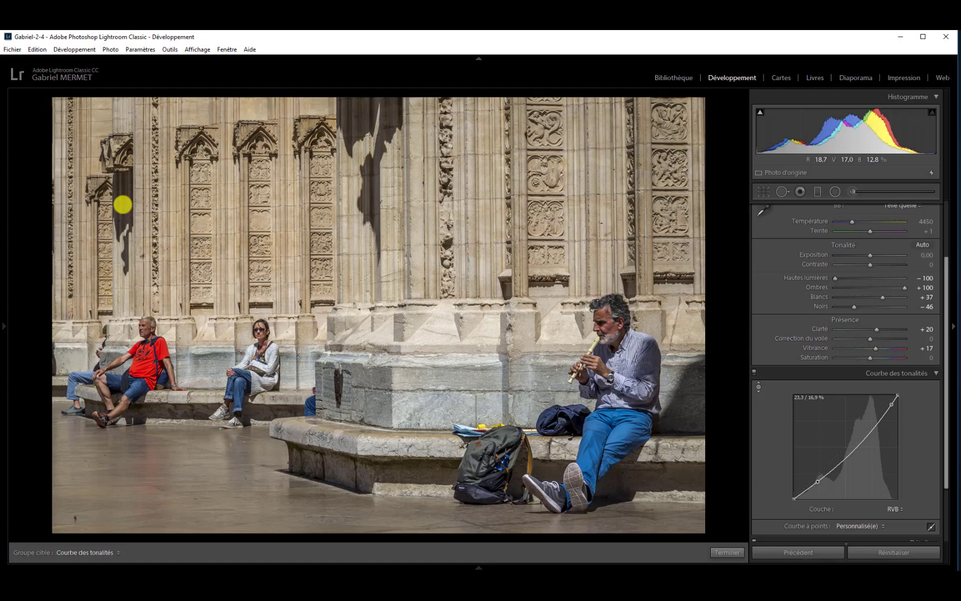
drag(123, 202, 123, 192)
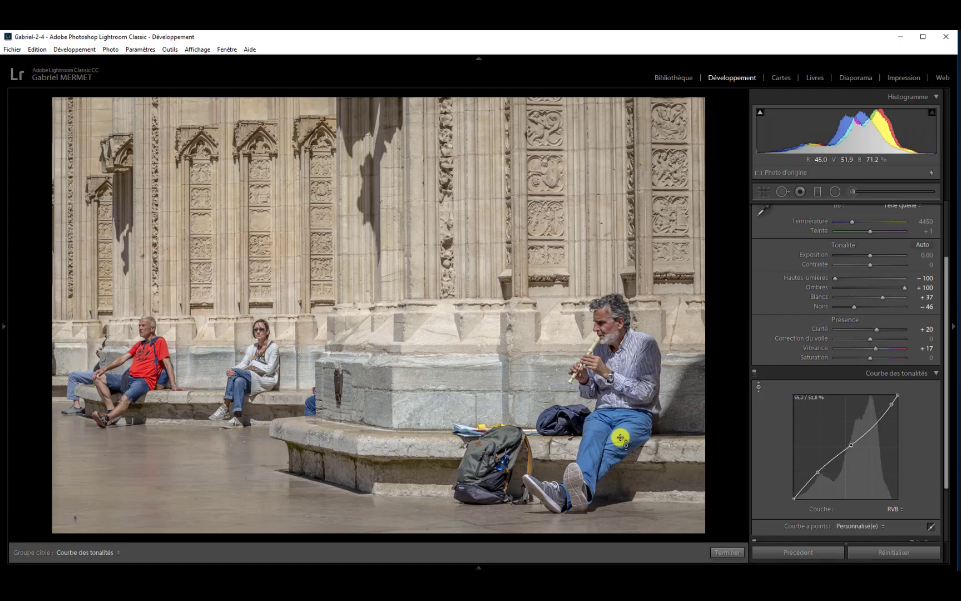
mouse_move(620, 437)
mouse_down()
mouse_move(614, 426)
mouse_move(618, 436)
mouse_up()
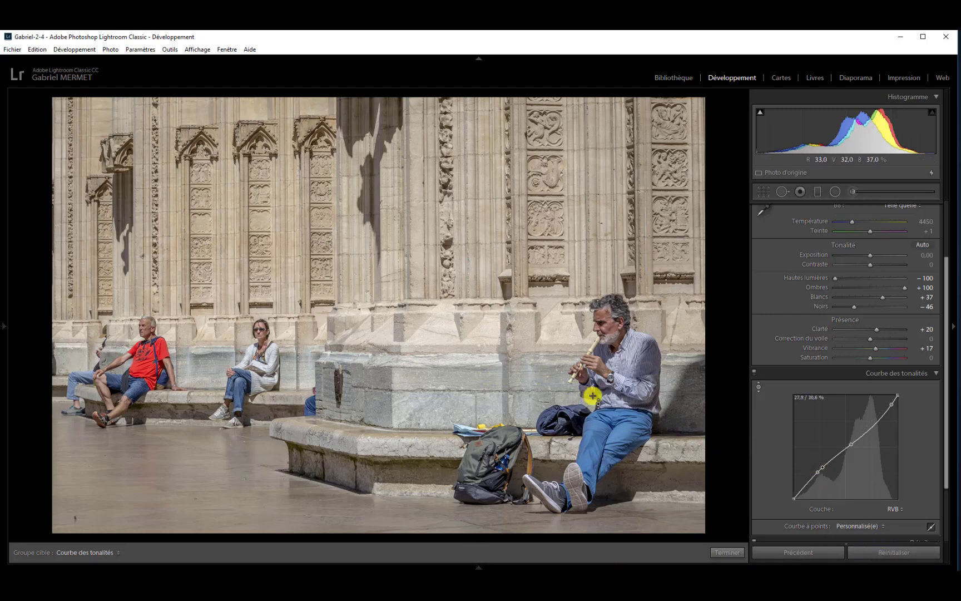
click(761, 387)
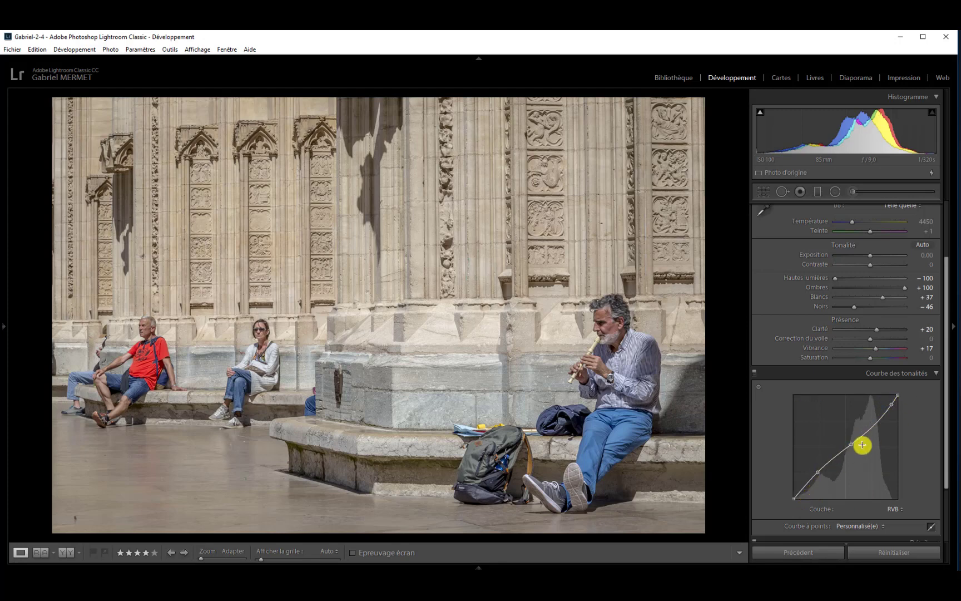
drag(851, 444, 851, 444)
scroll(788, 530, down, 1)
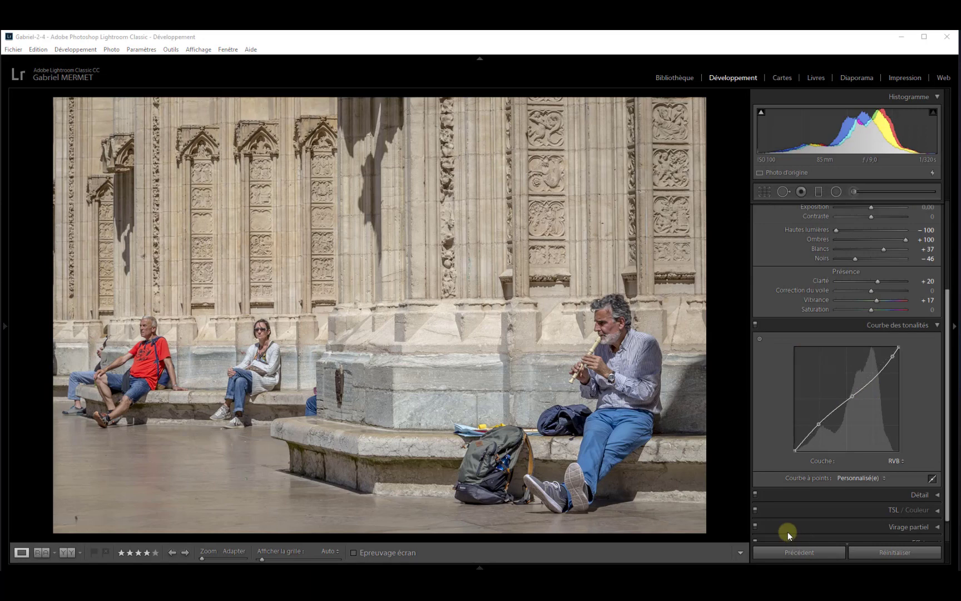
double_click(804, 477)
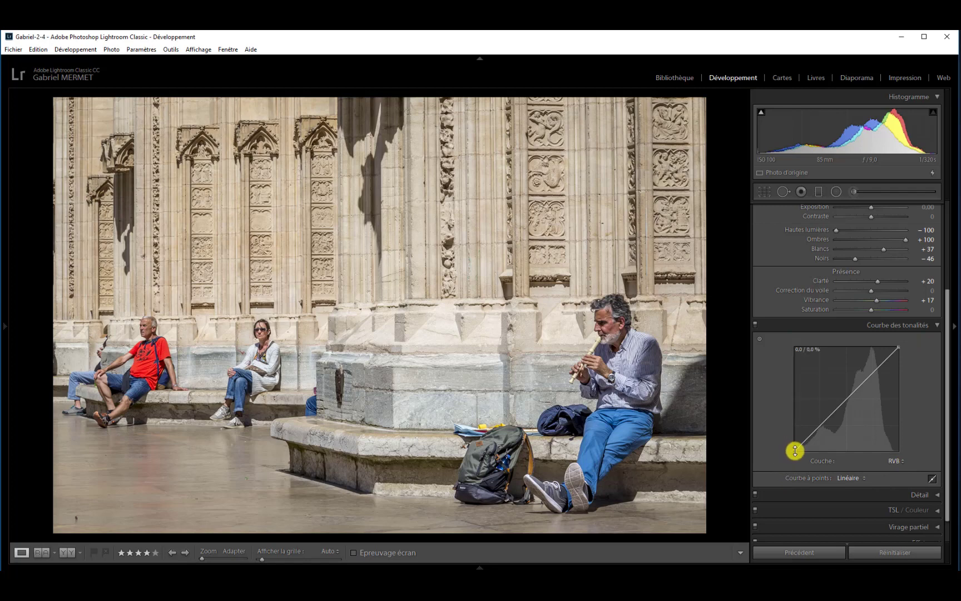
Step: Invert the RGB tone curve by moving its black point to maximum output and its white point to zero output
drag(796, 451, 778, 347)
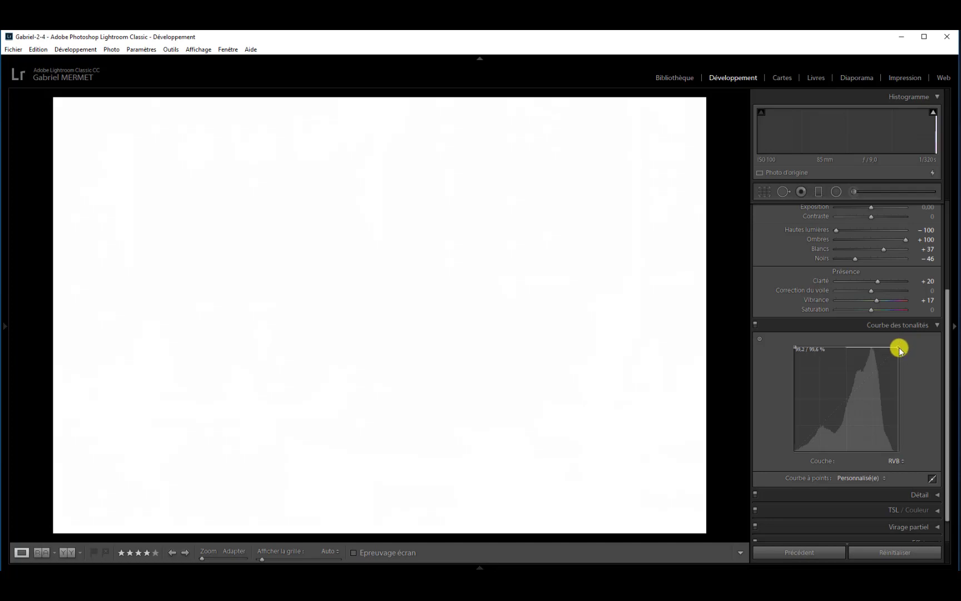
drag(900, 348, 909, 460)
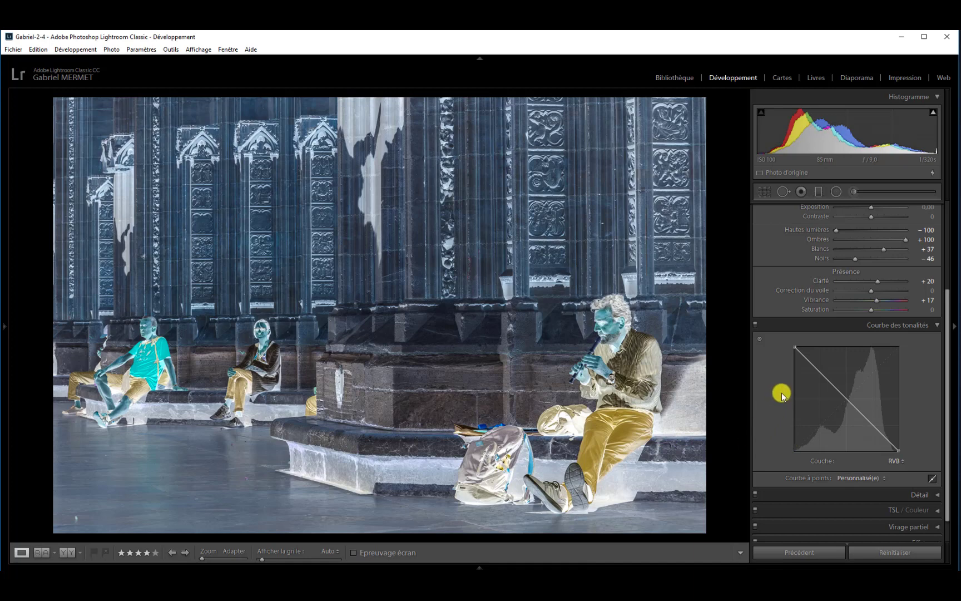
Step: Reset the inverted tone curve to linear and switch it to parametric editing with the Région sliders
double_click(800, 477)
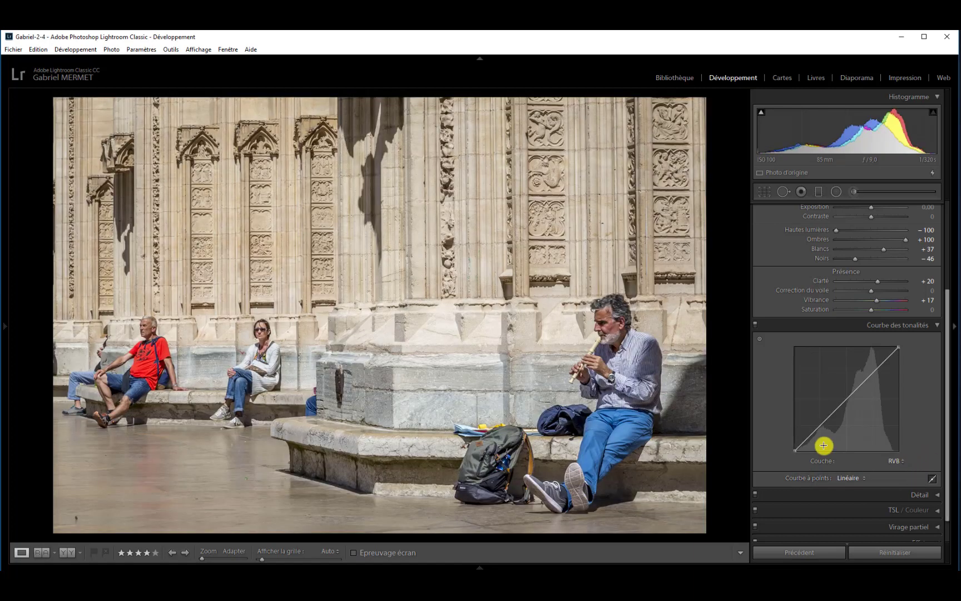
click(932, 480)
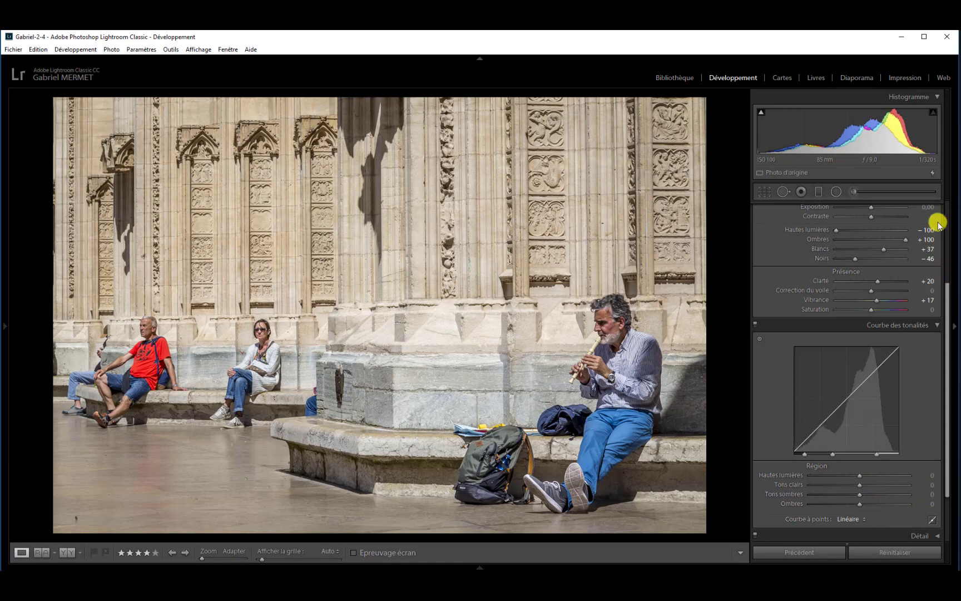
drag(944, 285, 950, 226)
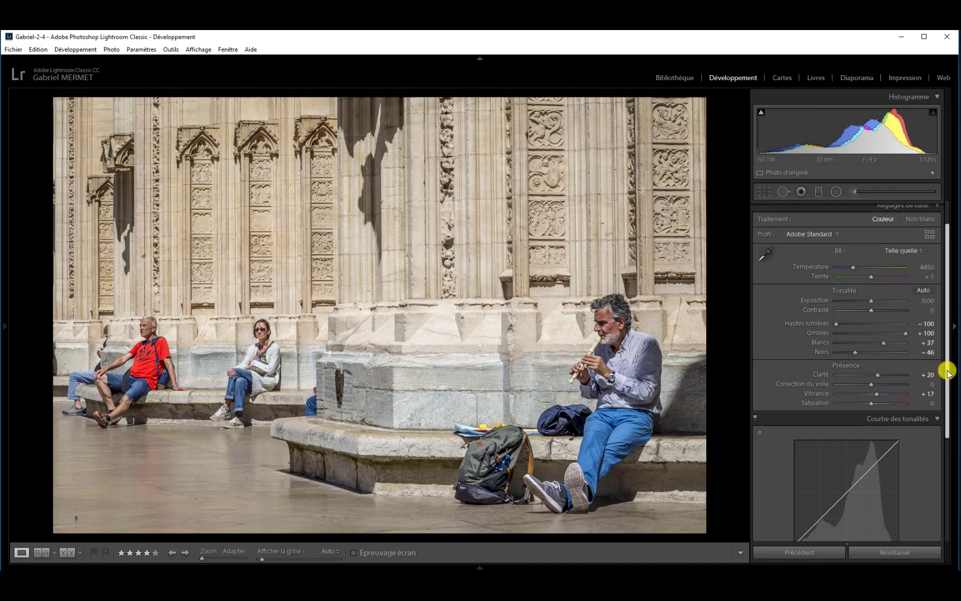
drag(949, 391, 933, 470)
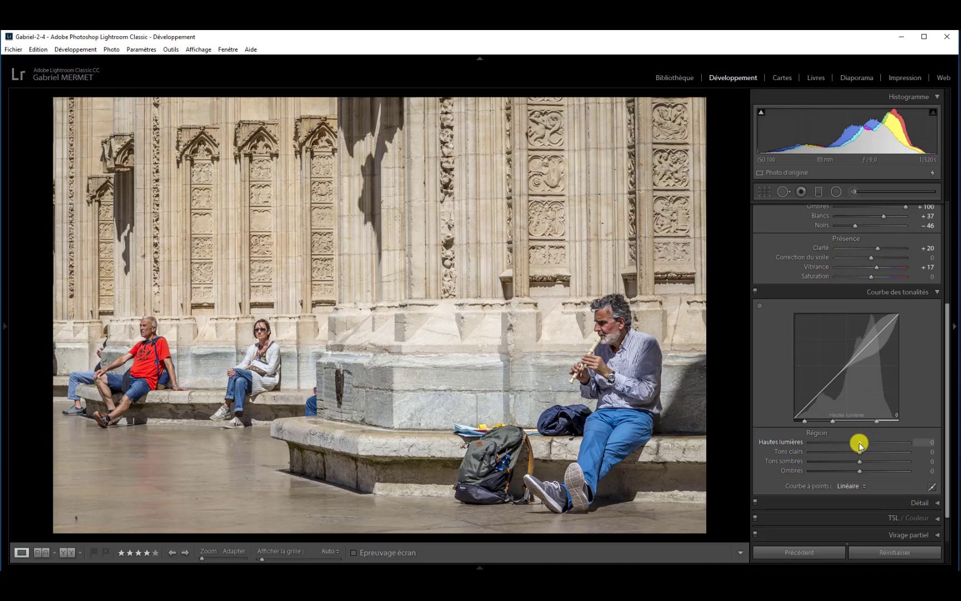
Step: Set the tone curve regions to Hautes lumières +51, Tons clairs -46, Tons sombres +36 and Ombres -20
drag(860, 445, 886, 443)
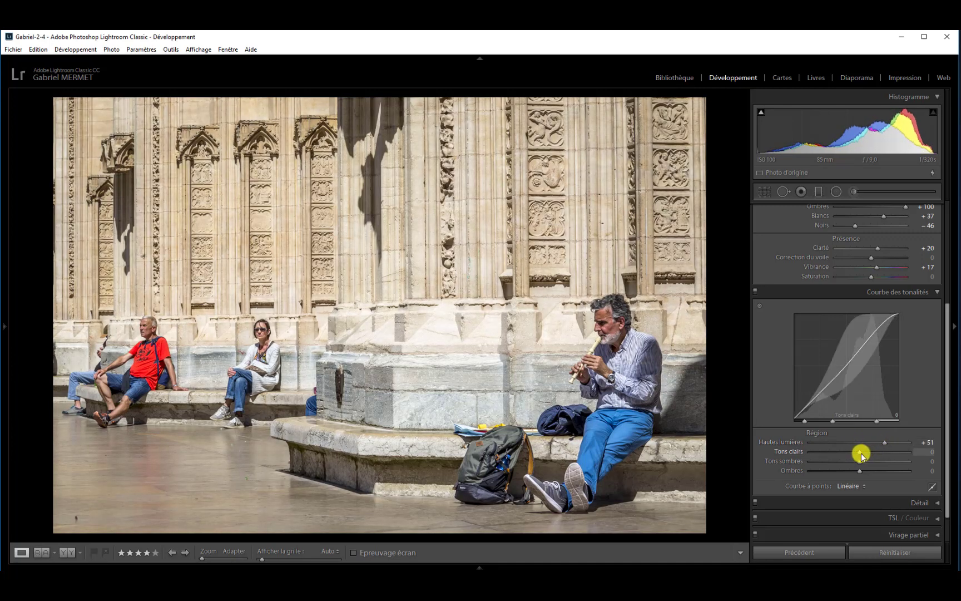
drag(861, 451, 838, 450)
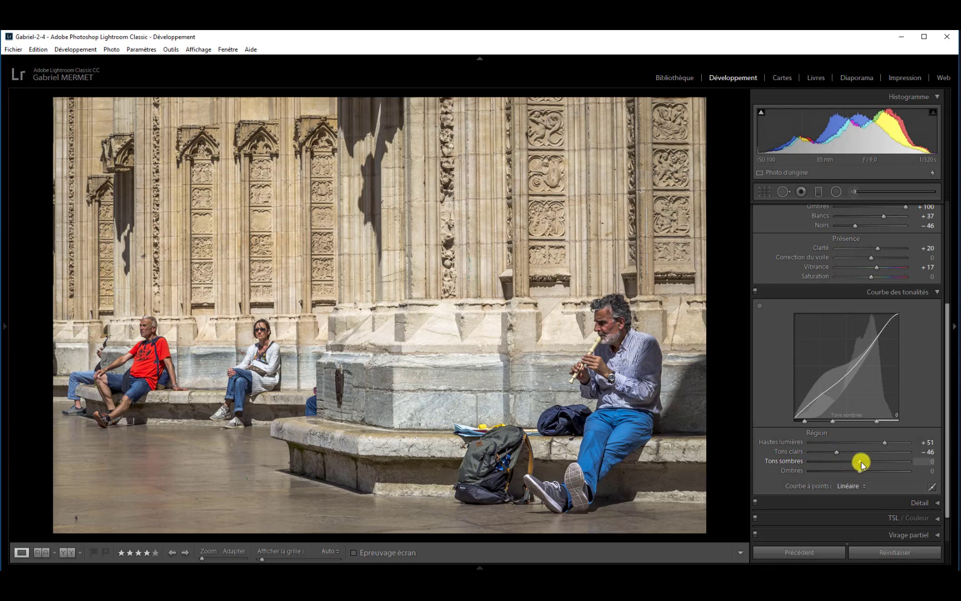
drag(860, 462, 879, 461)
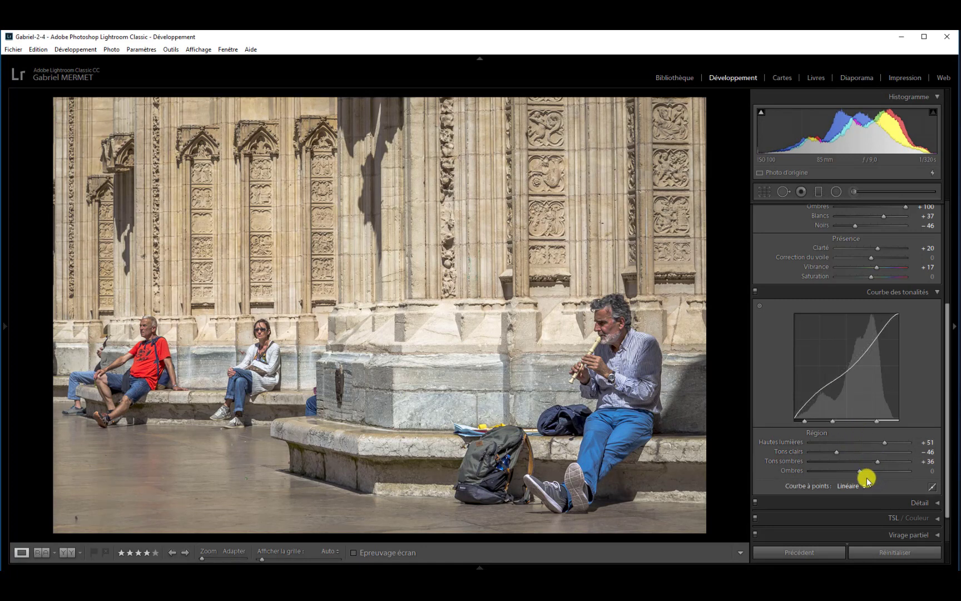
drag(853, 469, 847, 469)
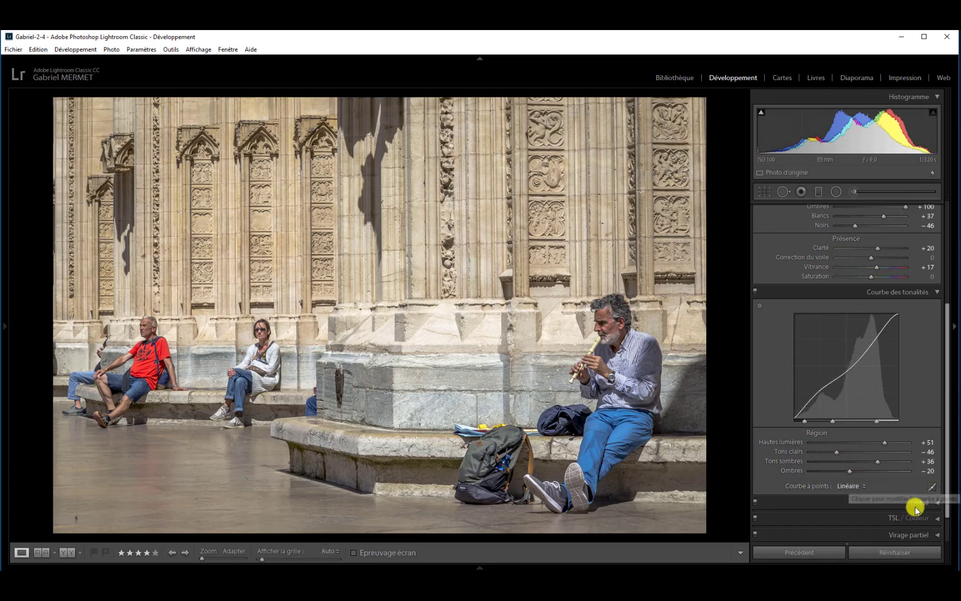
Step: Return to point curve editing, raise the RGB curve's black point, and add a slightly lowered shadow point at about 12% input
click(932, 490)
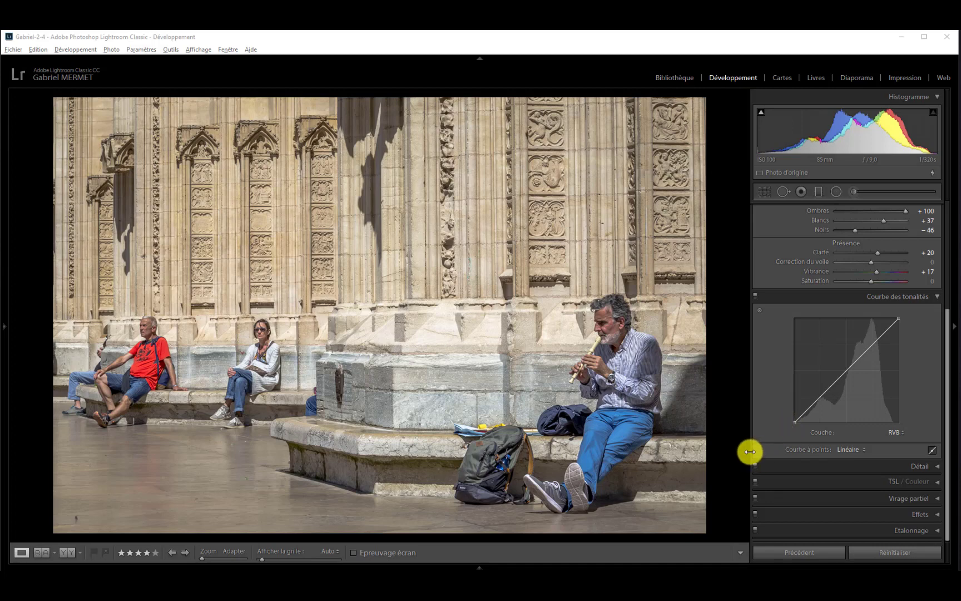
click(794, 423)
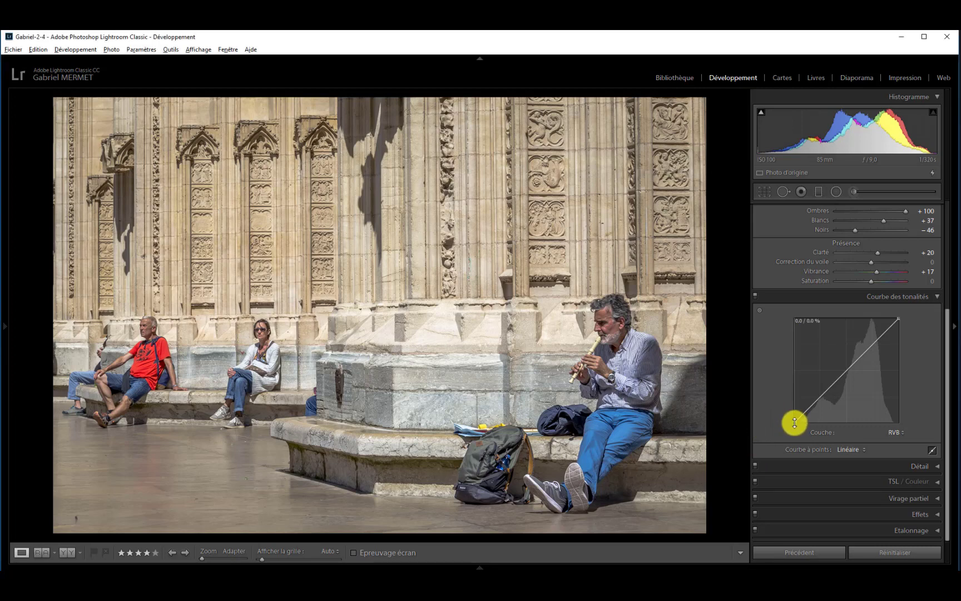
drag(794, 423, 792, 414)
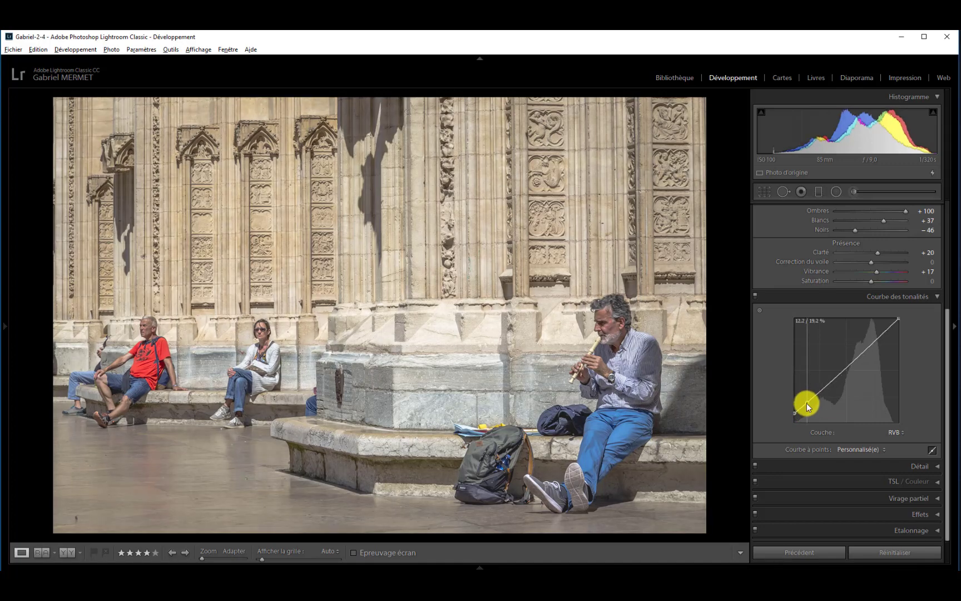
drag(807, 402, 806, 408)
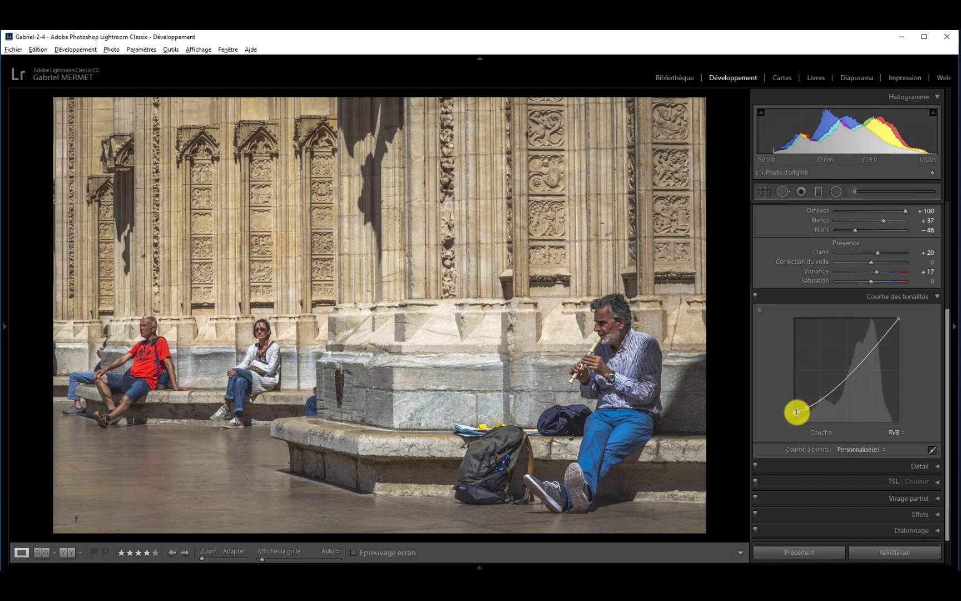
drag(795, 414, 793, 412)
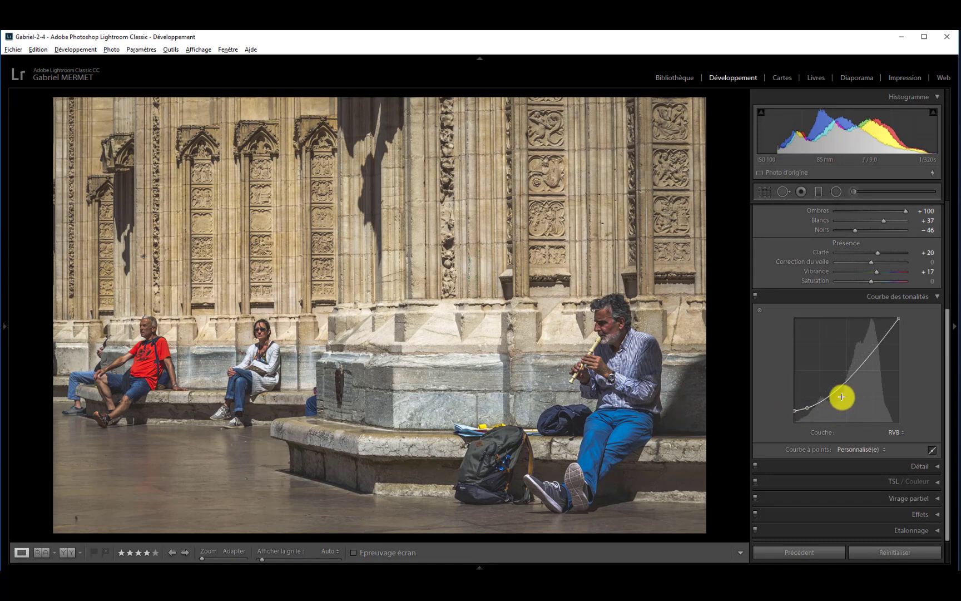
Step: Flatten the RGB curve's toe by lowering the shadow point to about 13.3 / 13.7% and raising the black point slightly
click(807, 409)
drag(808, 409, 810, 410)
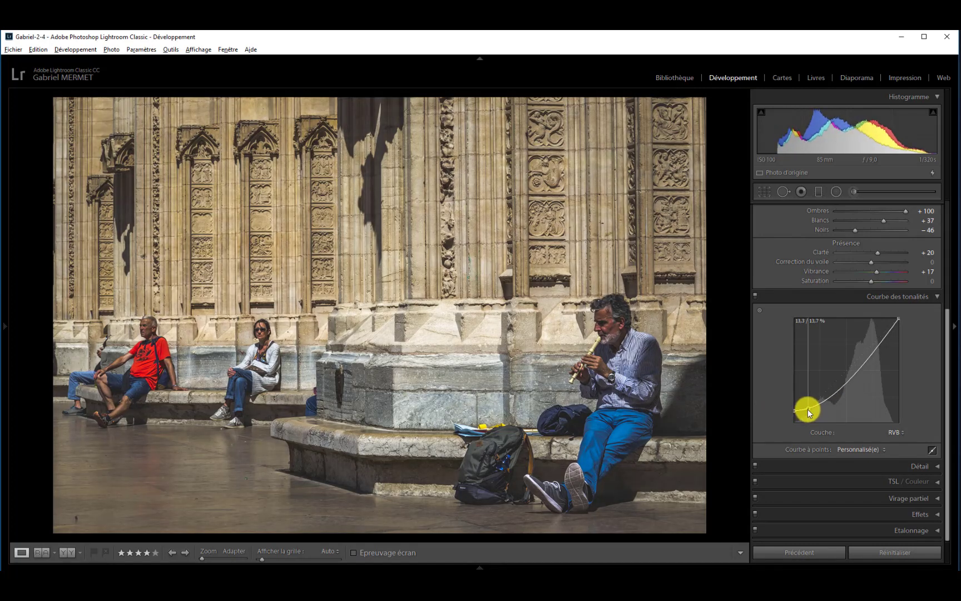
drag(794, 410, 793, 408)
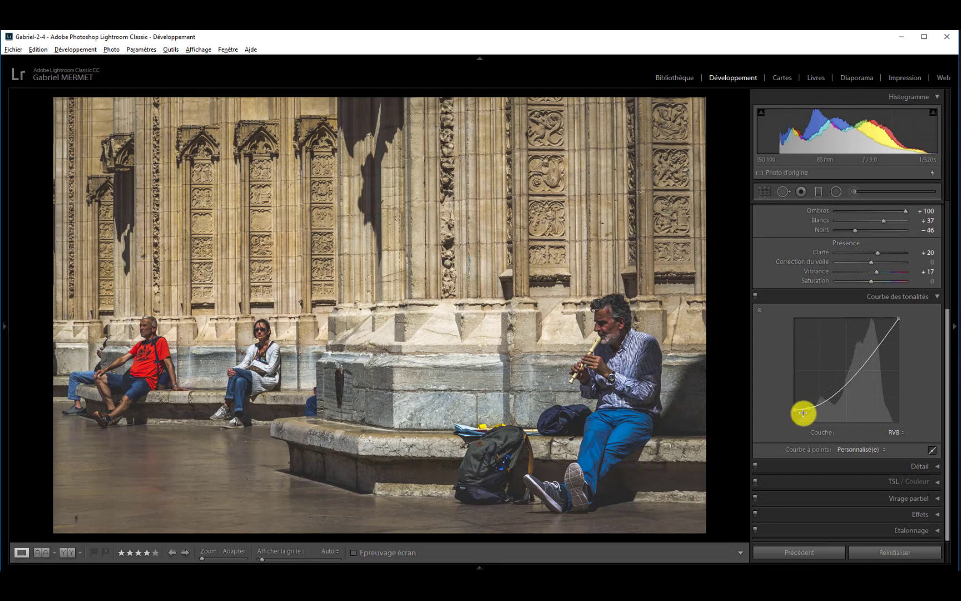
click(809, 410)
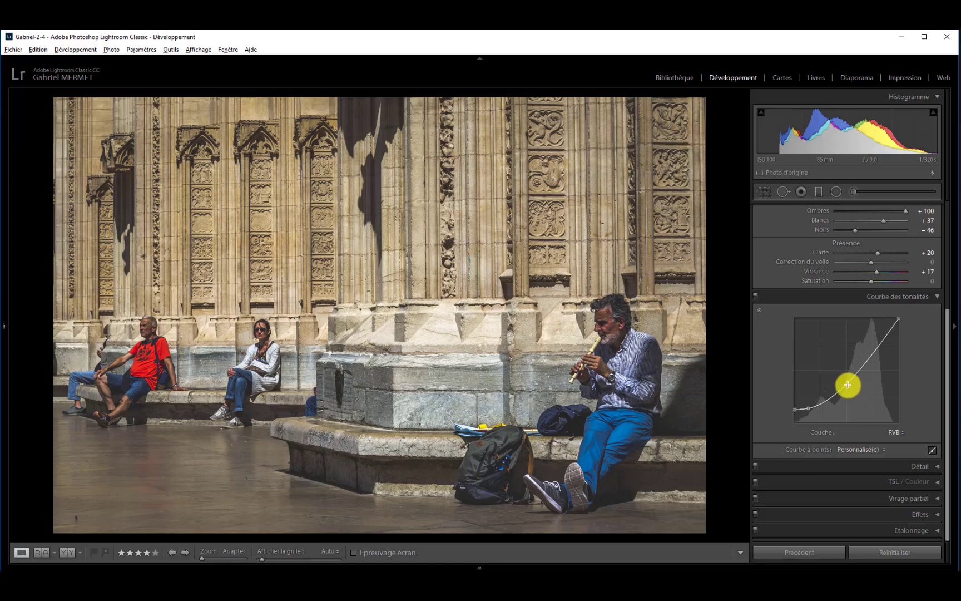
Step: Anchor the RGB curve's midtones near 50%, lower the highlights with two upper points, and compare the photo with the curve off and on
drag(848, 385, 845, 369)
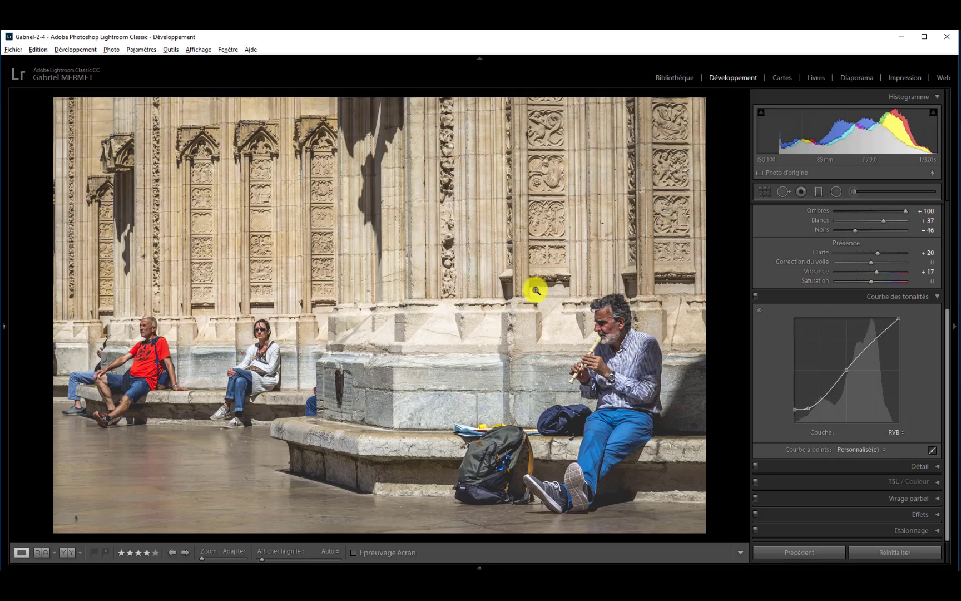
click(893, 323)
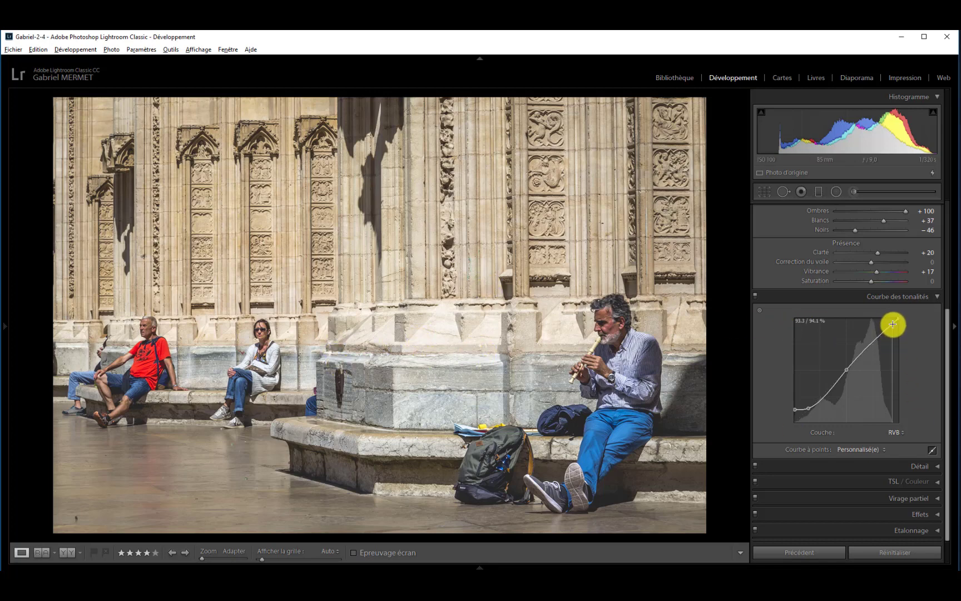
drag(892, 324, 891, 334)
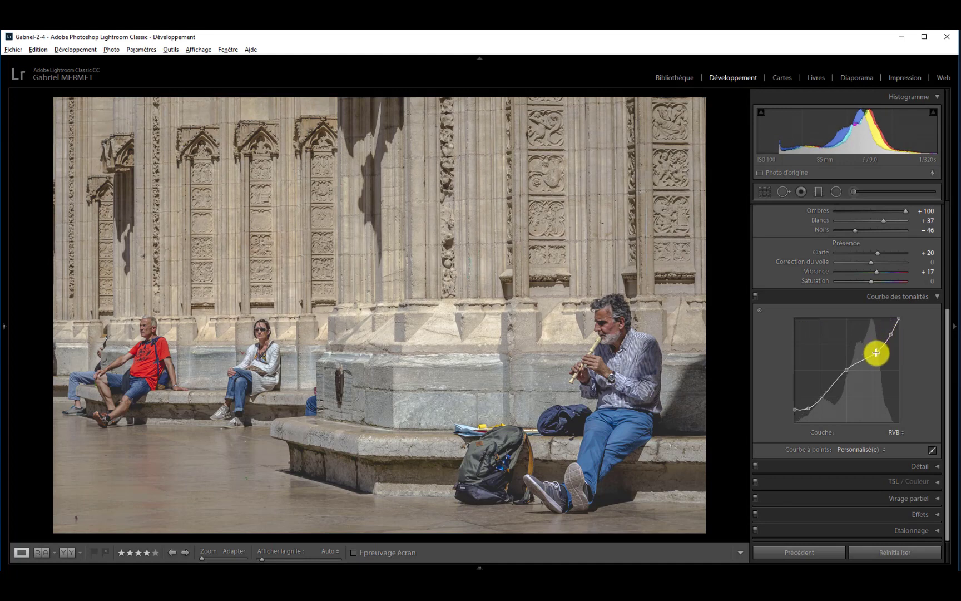
drag(876, 353, 873, 350)
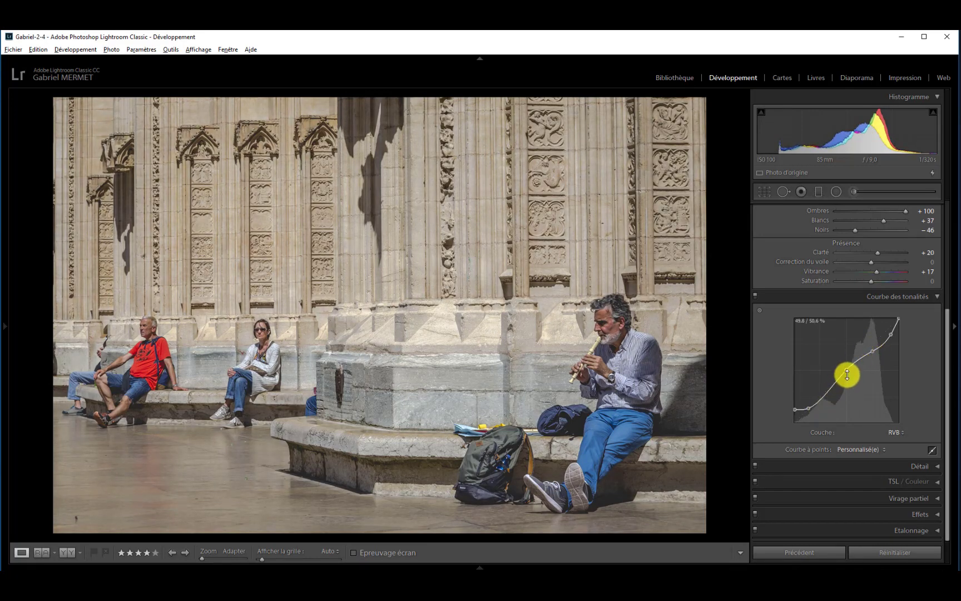
drag(847, 375, 847, 371)
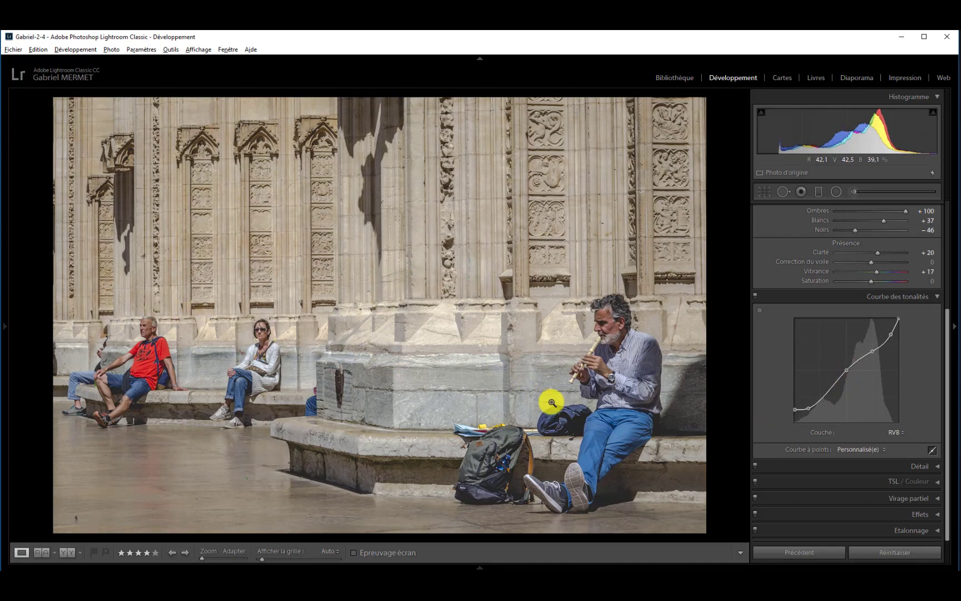
click(755, 296)
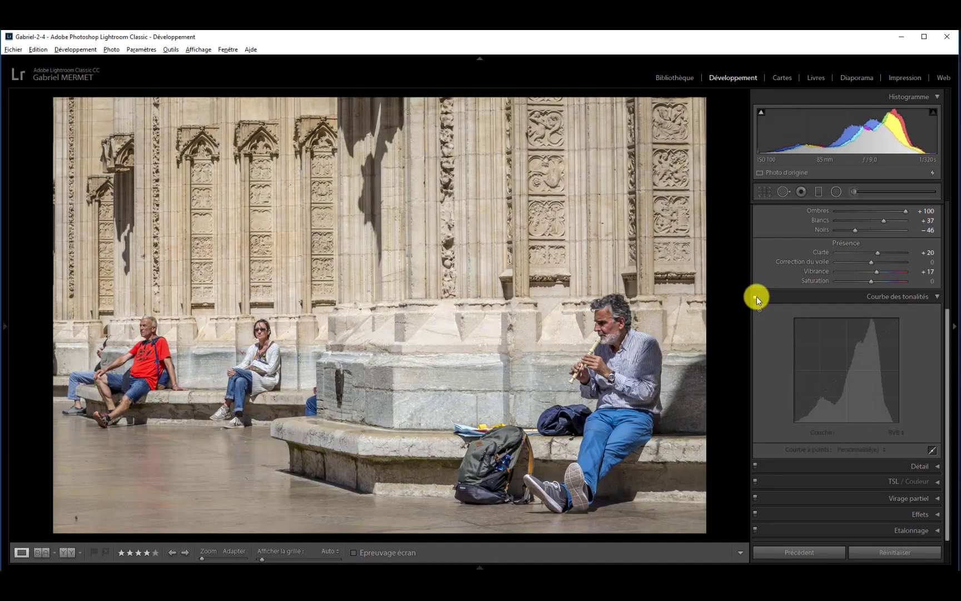
click(756, 297)
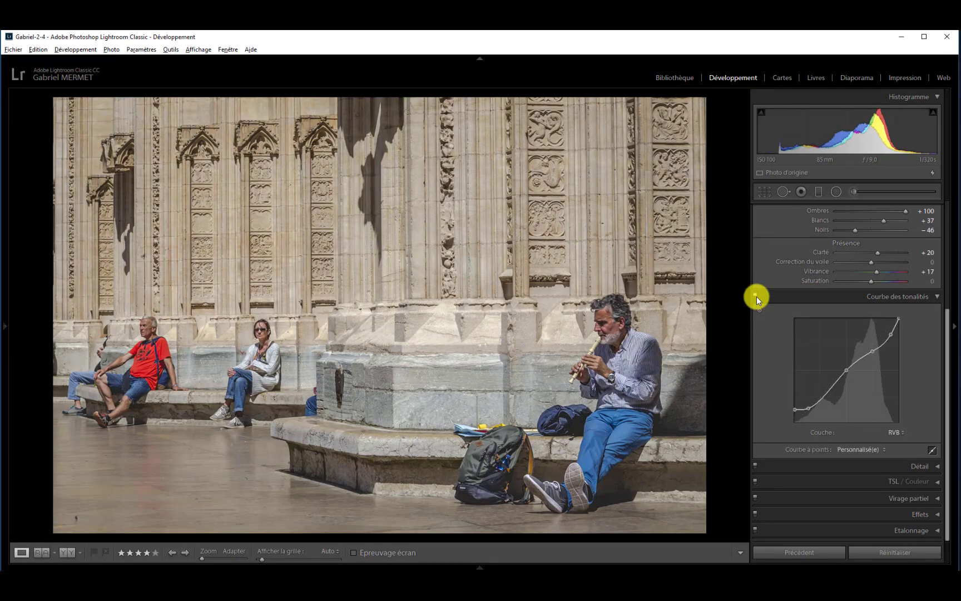
Step: Lower the RGB curve's white point and raise the midtone point slightly to finish the matte look
click(898, 318)
drag(898, 318, 899, 327)
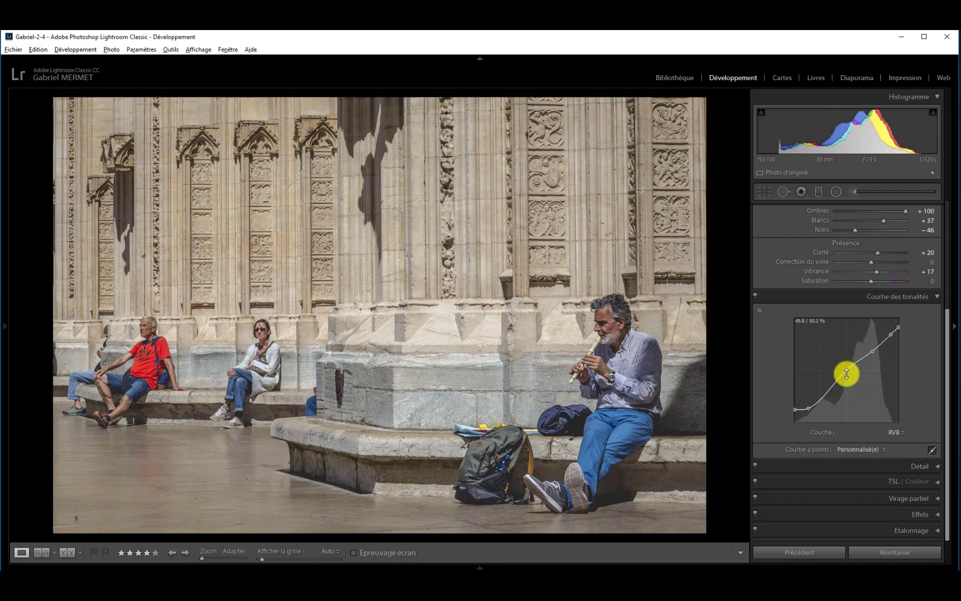
drag(845, 372, 849, 367)
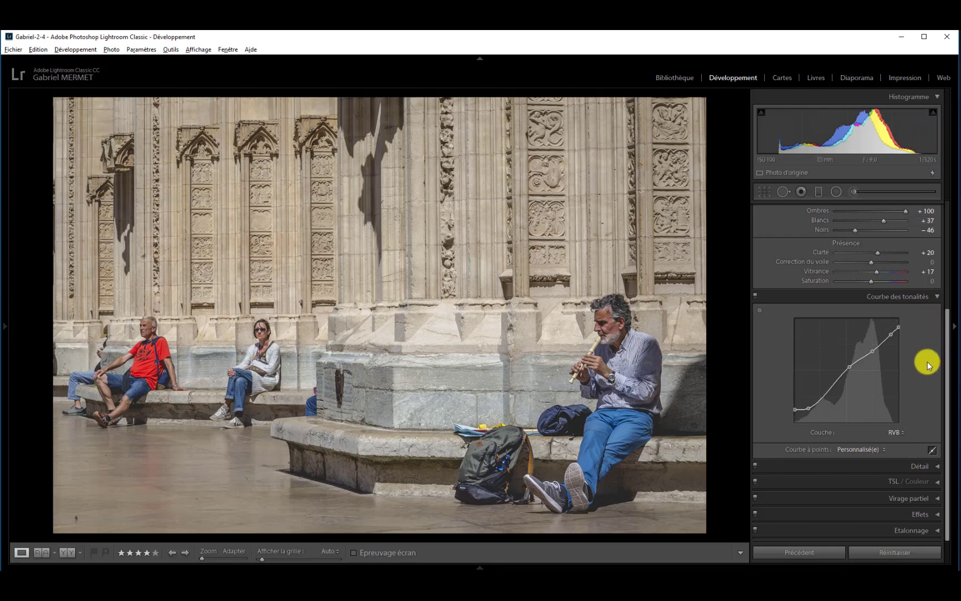
Step: Compare the photo with the tone curve adjustments switched off and on
click(754, 296)
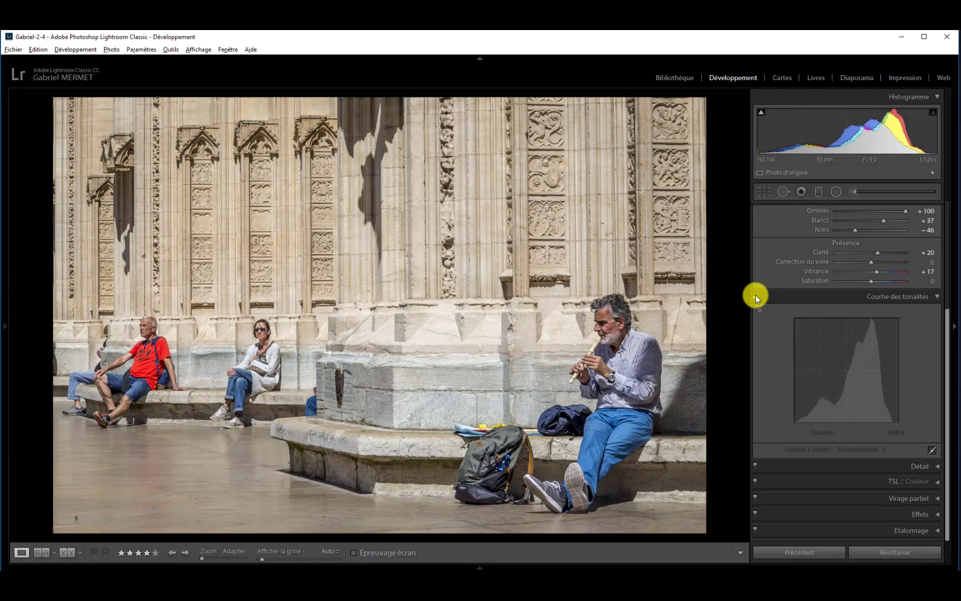
click(755, 296)
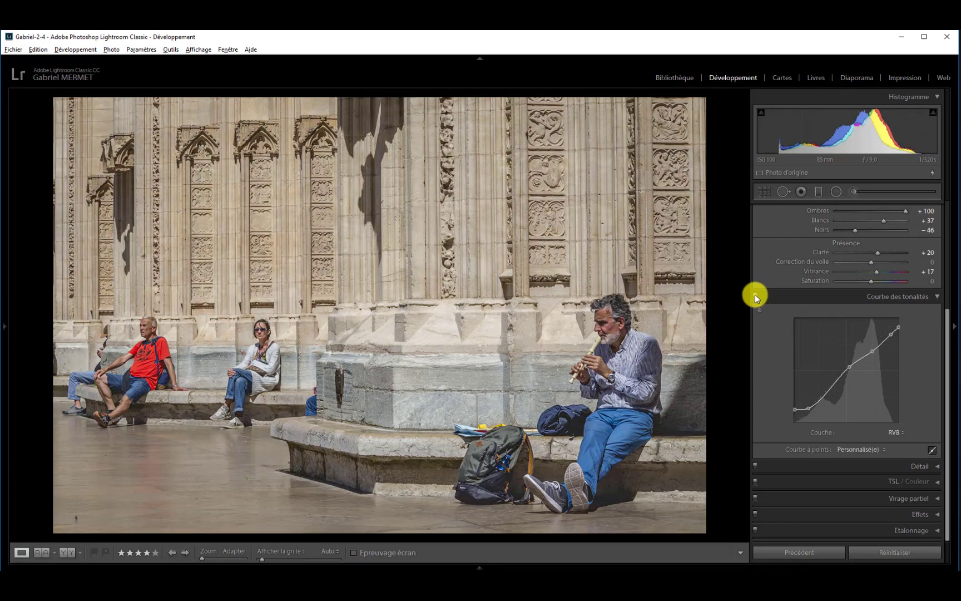
click(754, 295)
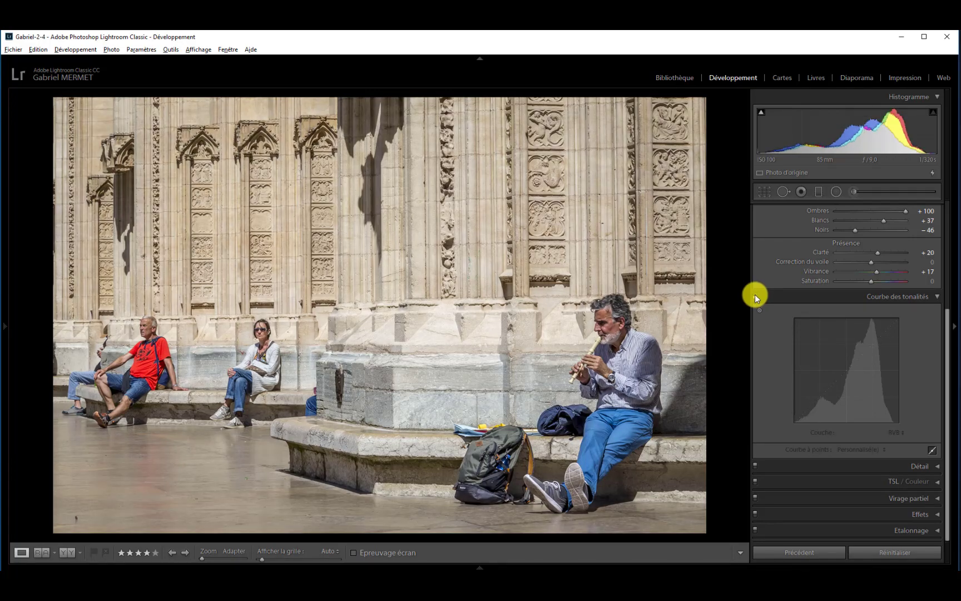
click(754, 295)
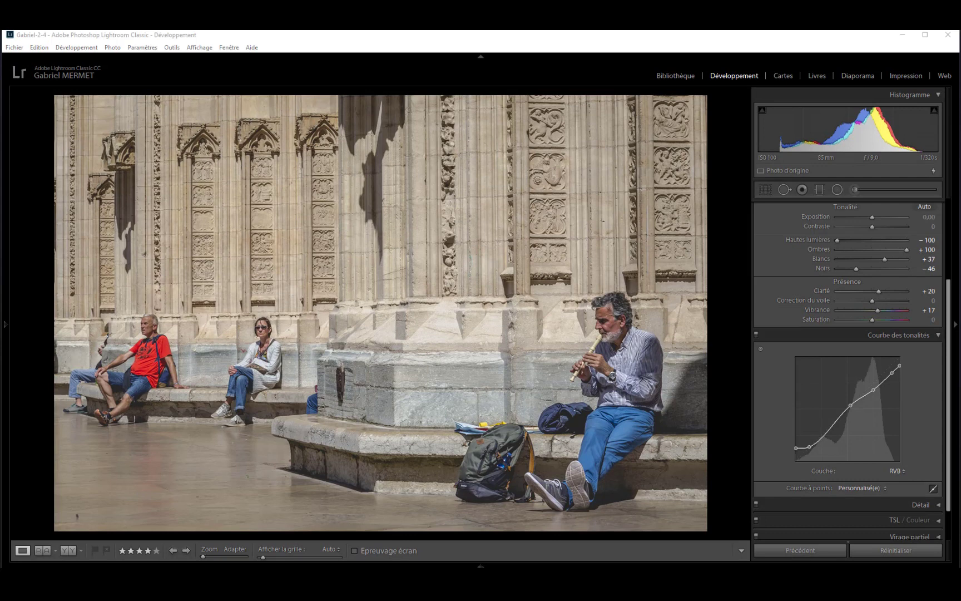
Step: Switch the tone curve to the Bleu channel and add control points on its diagonal at about 50%, 75% and 25%
click(904, 471)
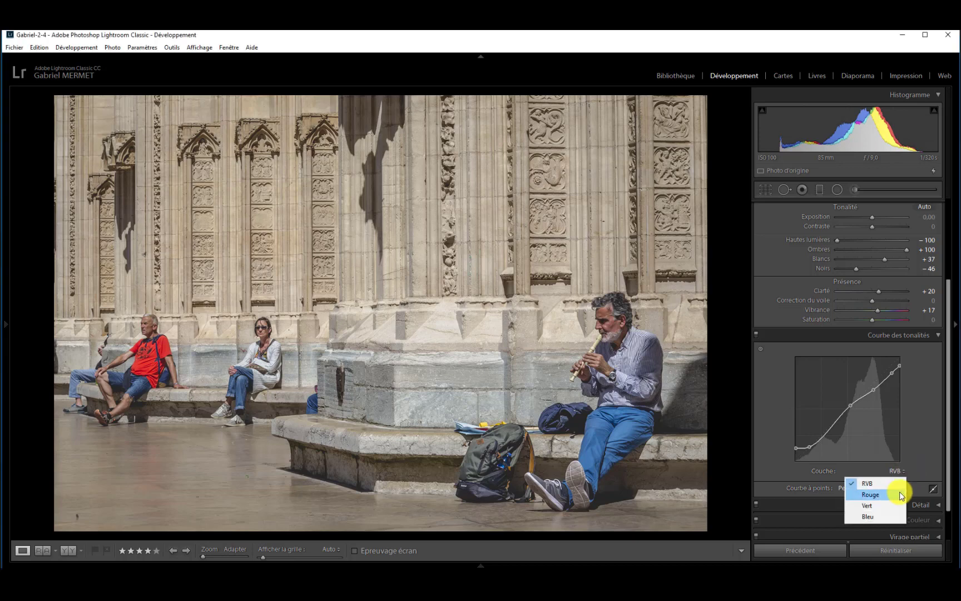
click(880, 517)
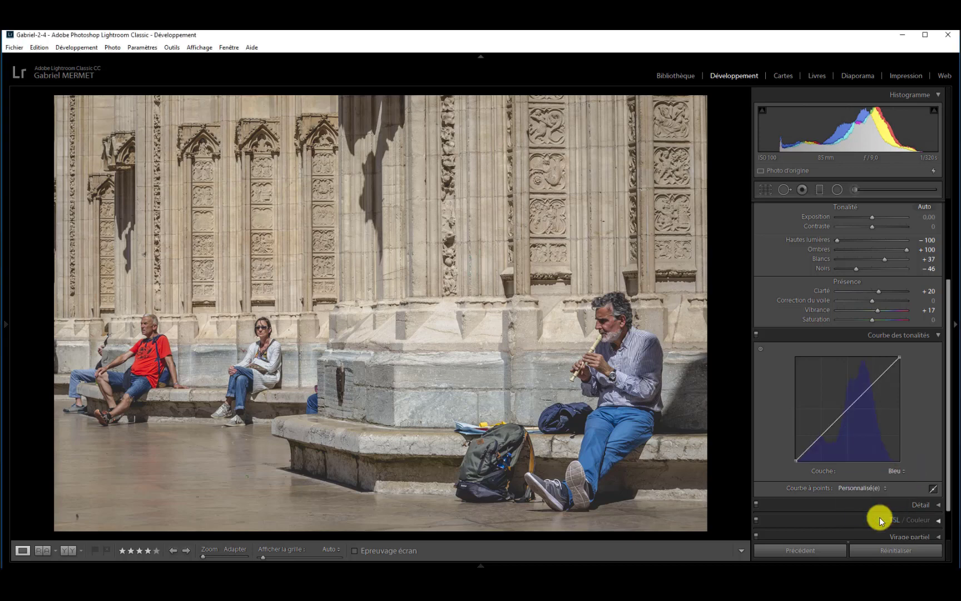
click(848, 409)
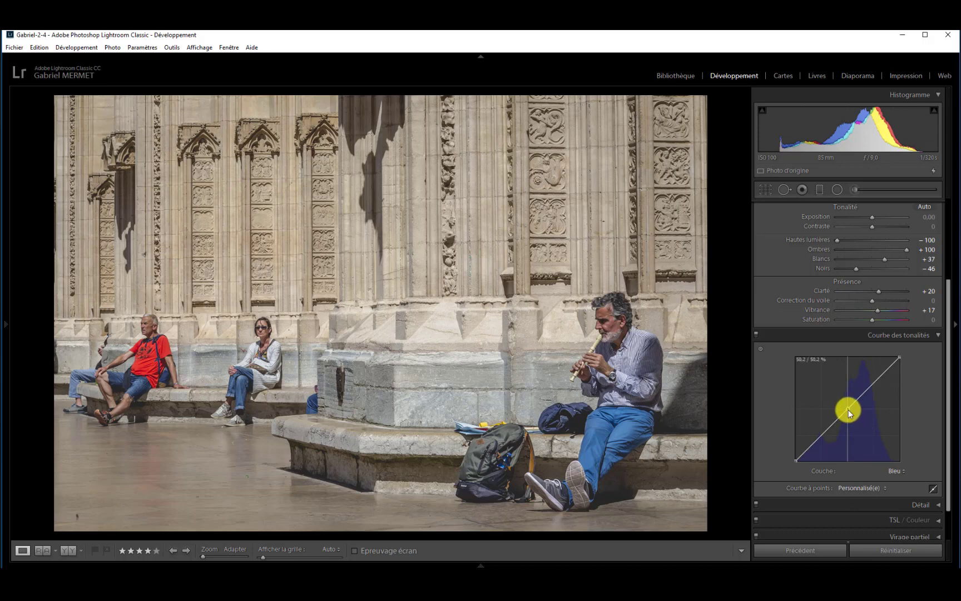
click(874, 382)
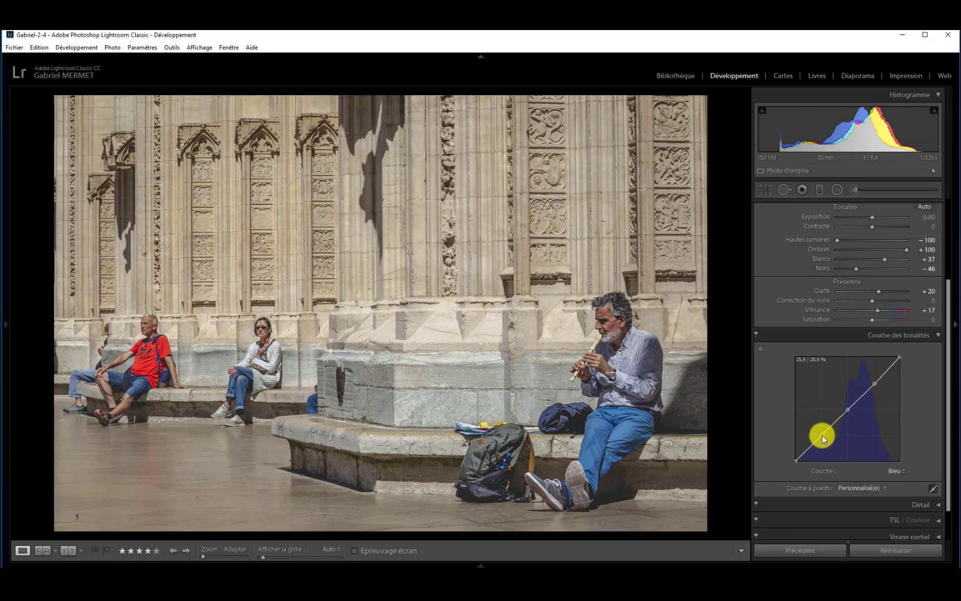
click(823, 438)
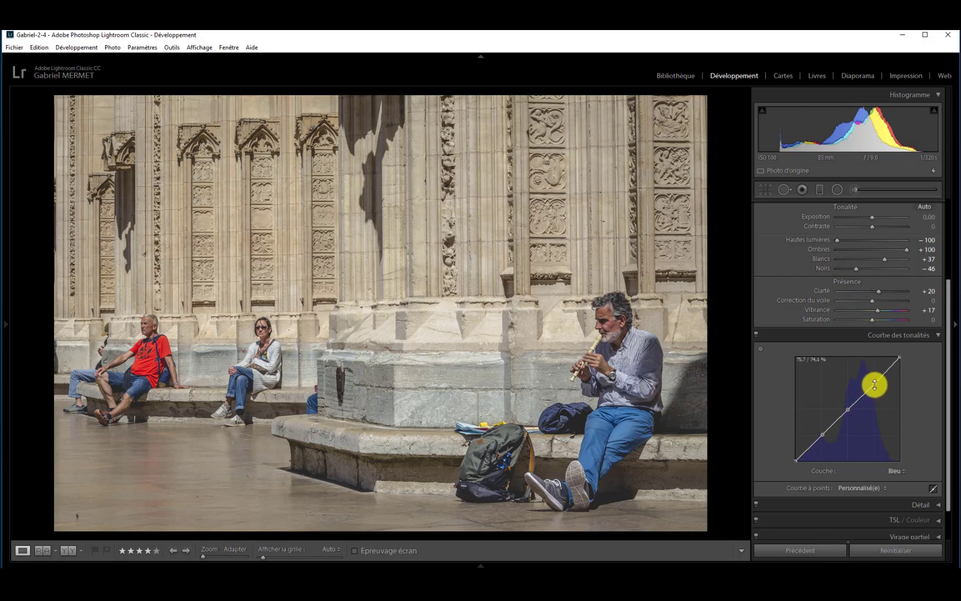
Step: Delete the Bleu curve's upper control point and add it again on the diagonal at about 75%
right_click(875, 385)
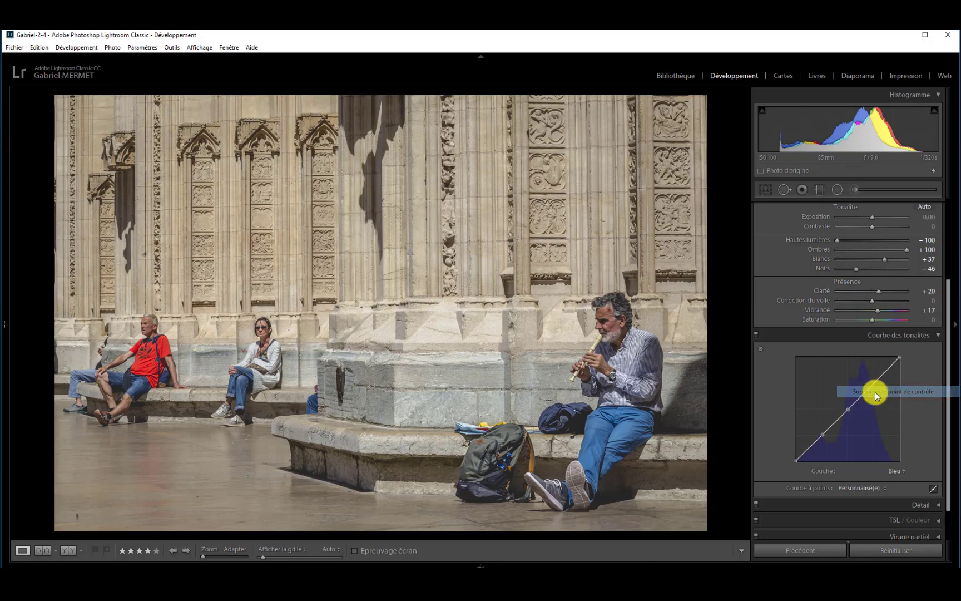
click(877, 395)
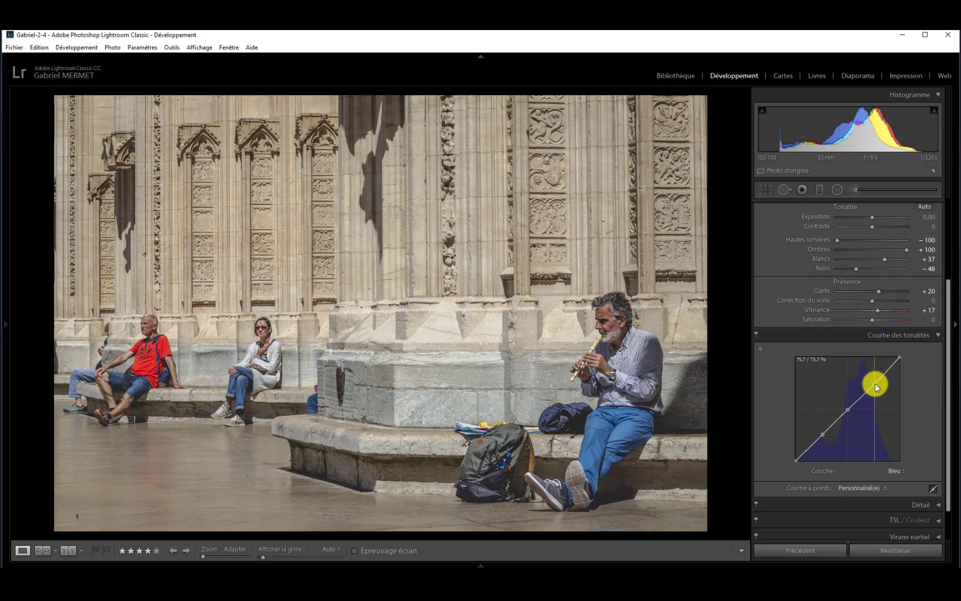
click(875, 384)
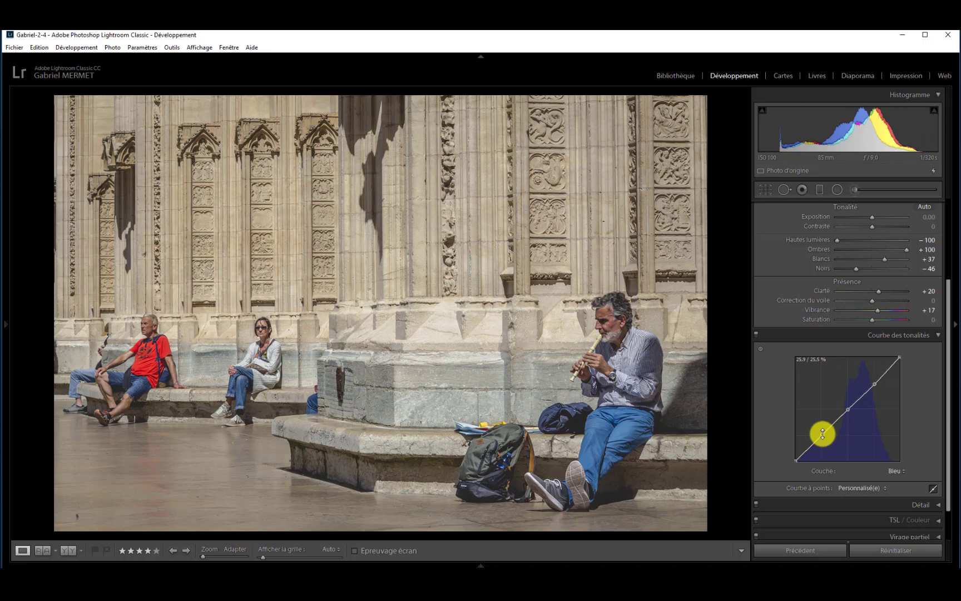
Step: Raise the Bleu curve's shadow point and lower its highlight point to form an inverted S-curve
mouse_move(823, 434)
mouse_down()
mouse_move(822, 426)
mouse_move(828, 442)
mouse_move(822, 427)
mouse_up()
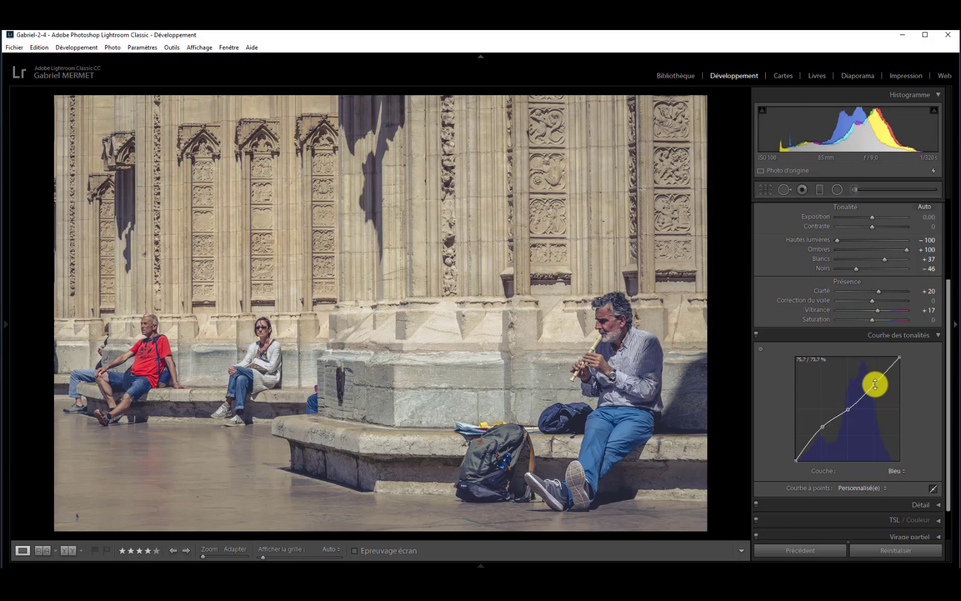
drag(874, 385, 877, 388)
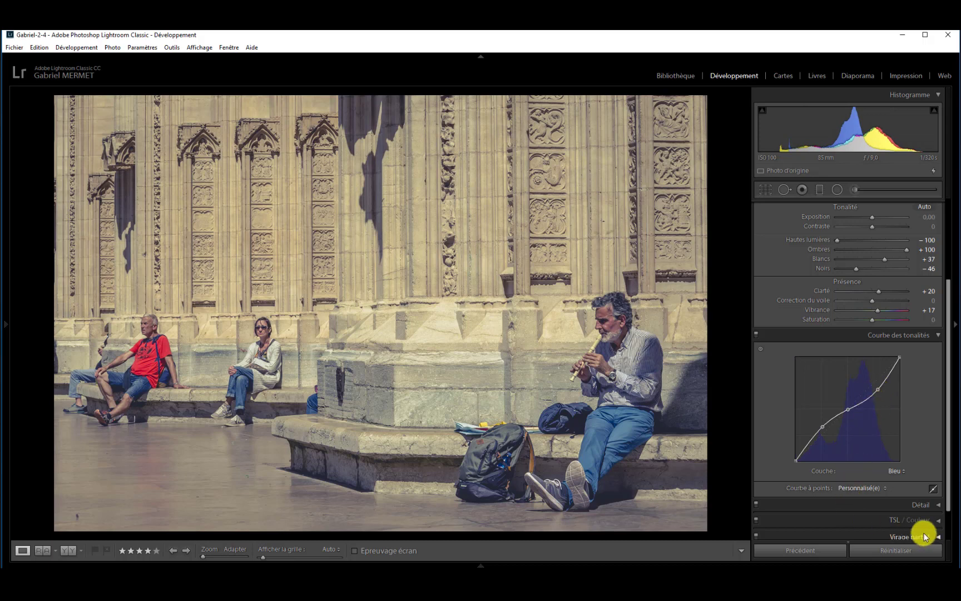
Step: Switch the tone curve to the Rouge channel and add control points on its diagonal at about 50%, 75% and 25%
click(904, 471)
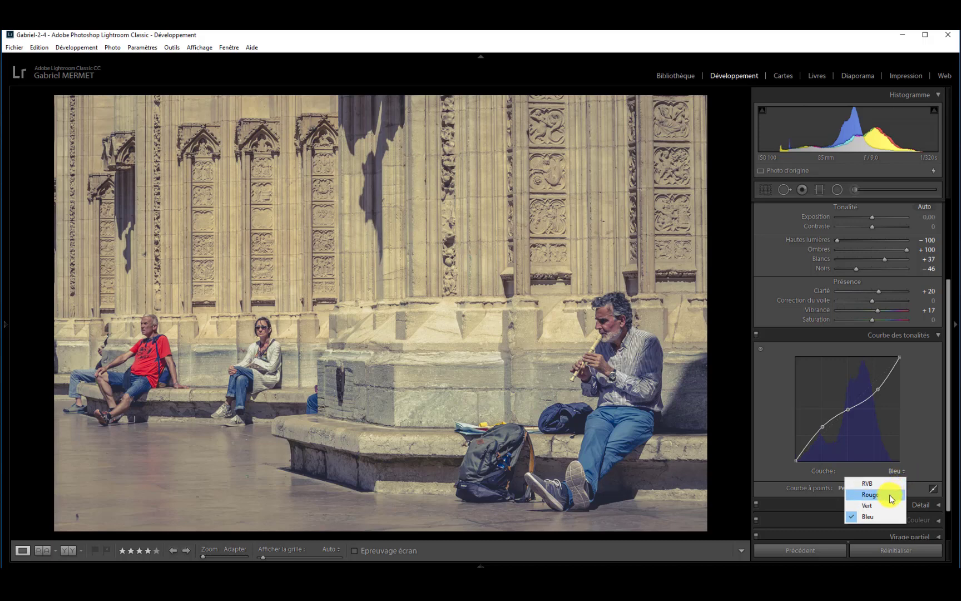
click(892, 496)
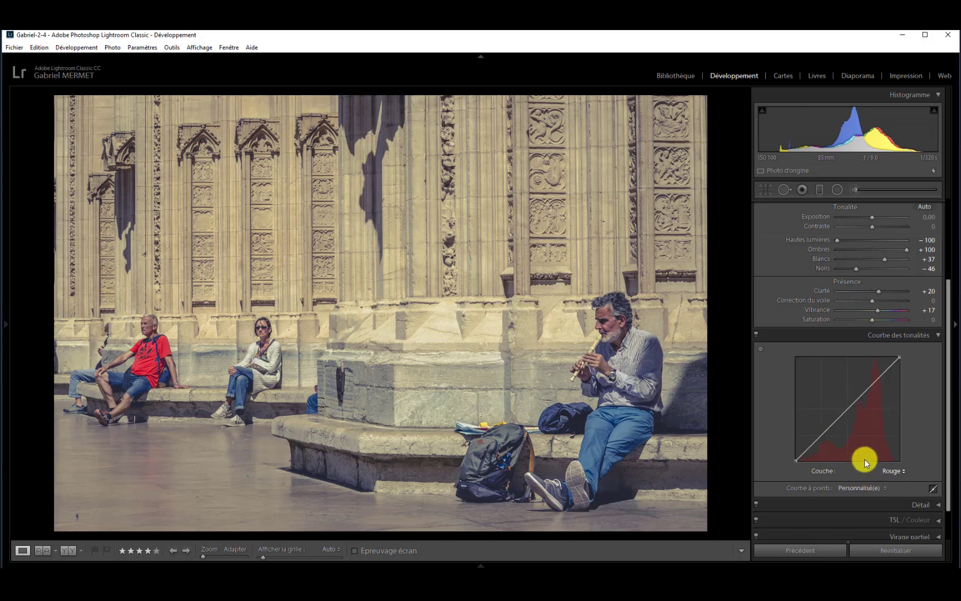
click(847, 409)
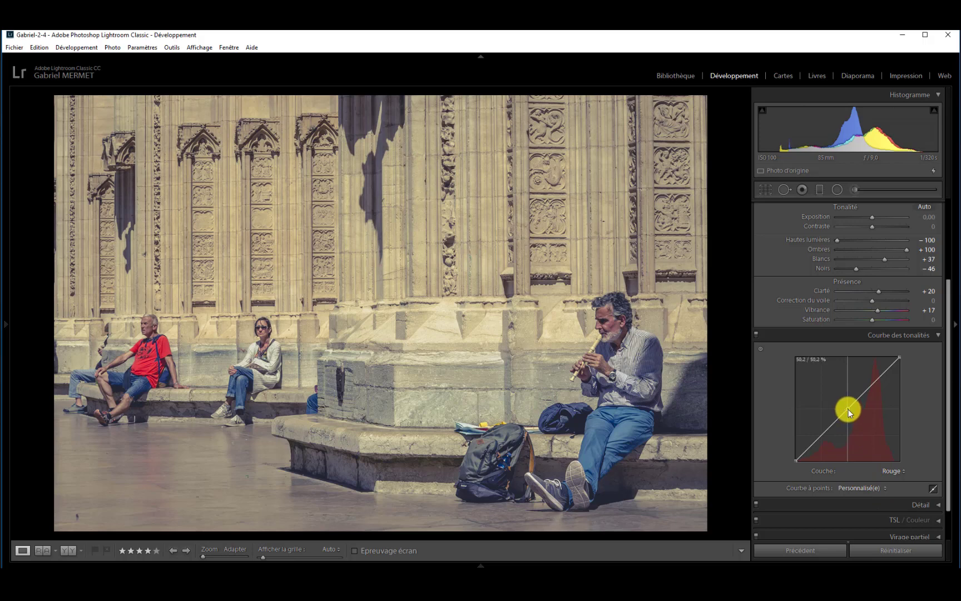
click(875, 383)
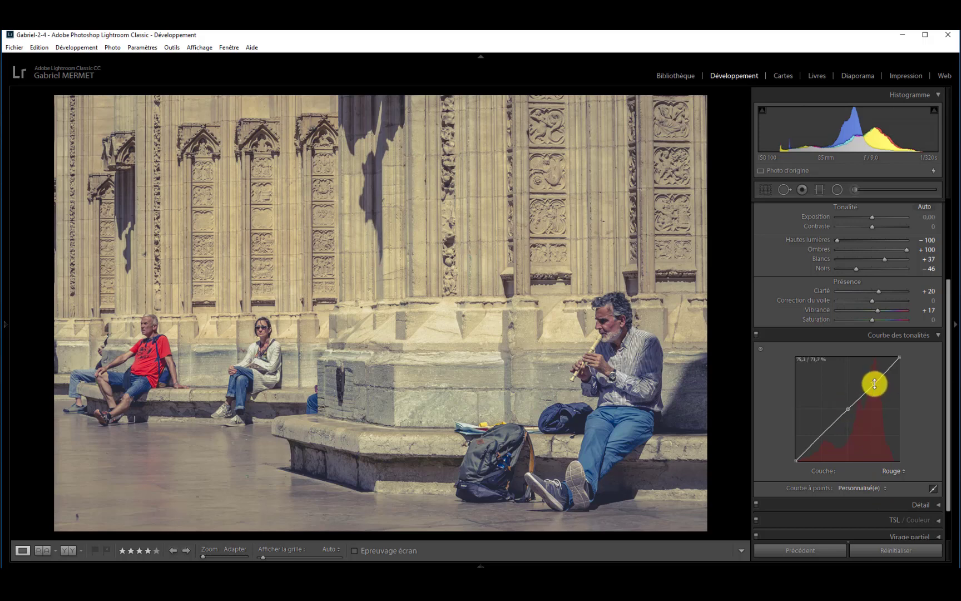
click(820, 436)
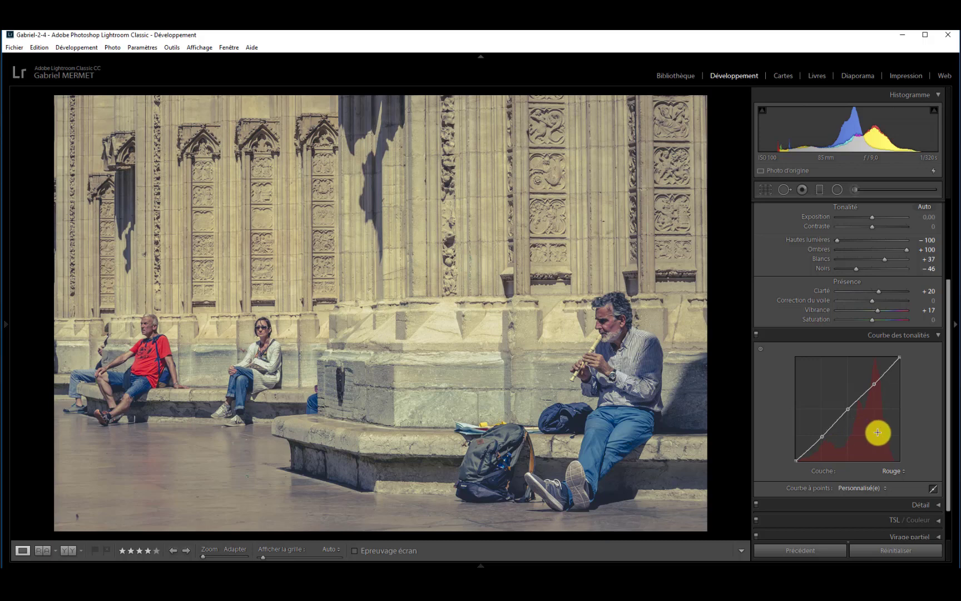
Step: Lower the Rouge curve's shadow point and raise its highlight point slightly to form a gentle S-curve
click(822, 436)
drag(822, 436, 825, 439)
mouse_move(826, 440)
mouse_down()
mouse_move(828, 450)
mouse_move(824, 440)
mouse_up()
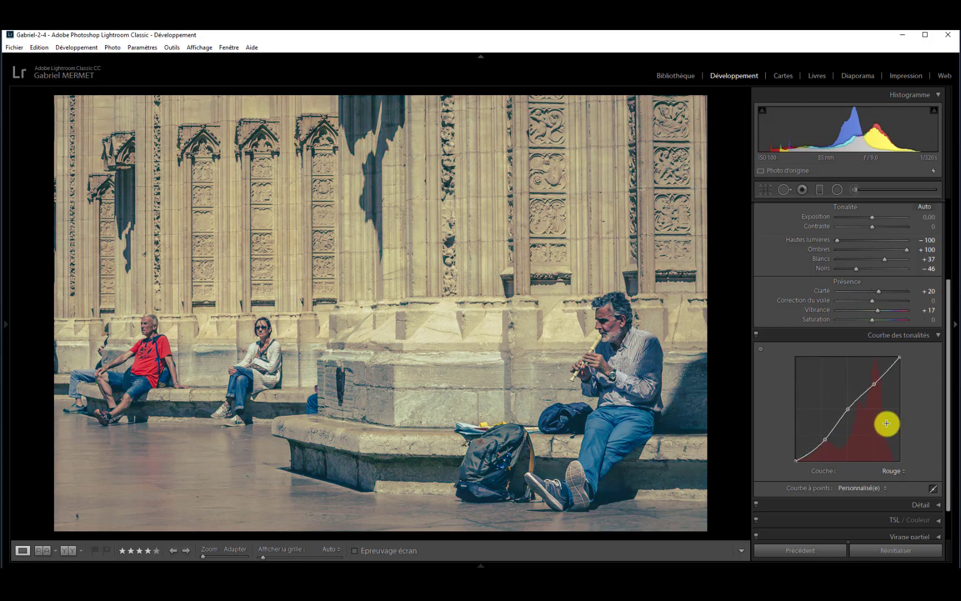
click(875, 383)
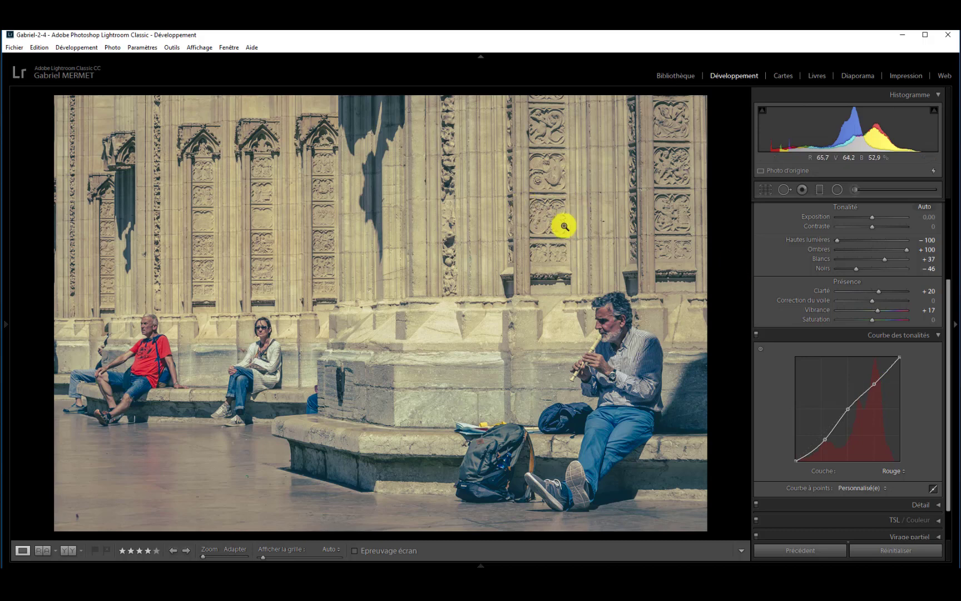
click(874, 385)
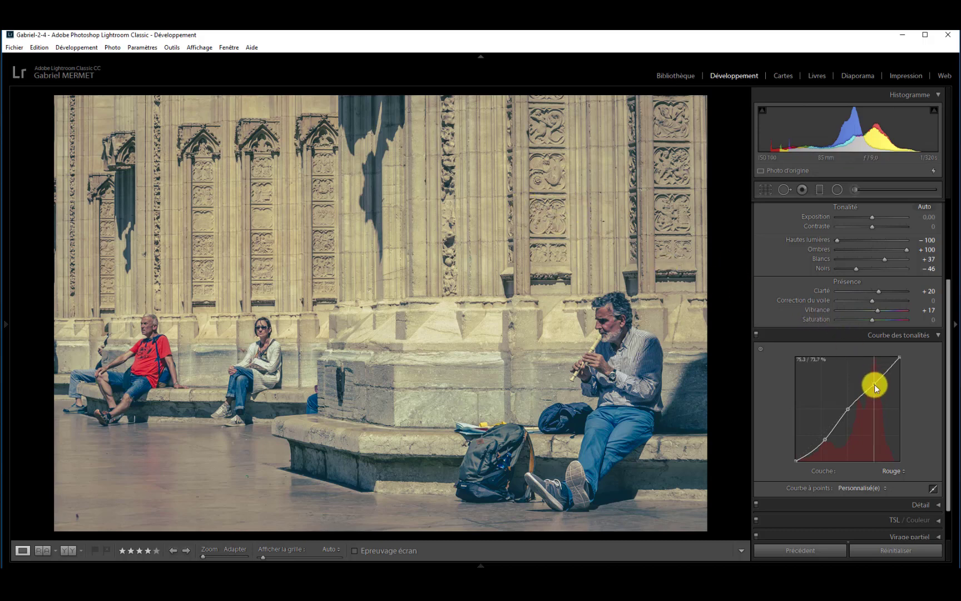
drag(873, 384, 873, 379)
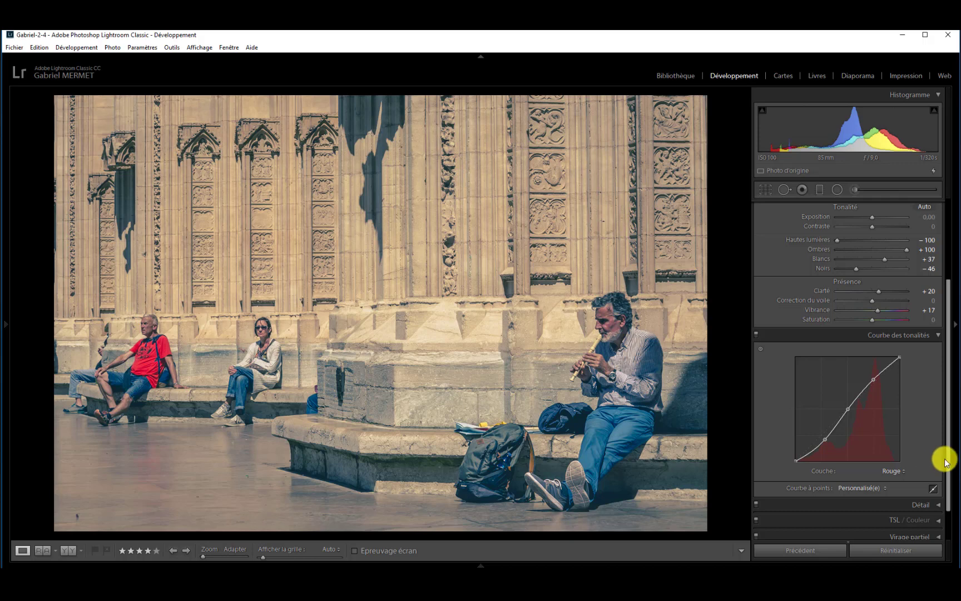
Step: Review the finished curves of the RVB, Bleu and Rouge channels one after another
click(903, 471)
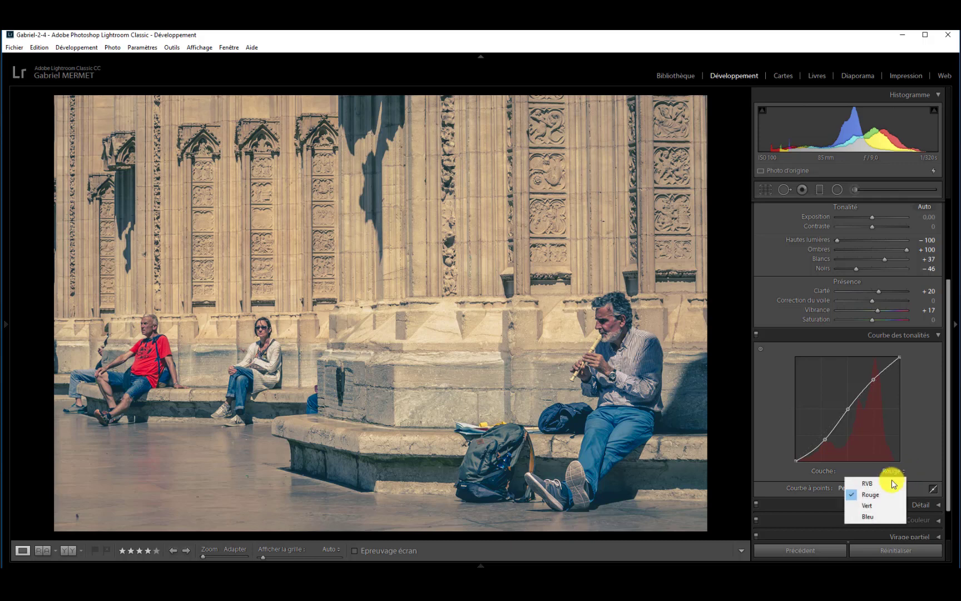
click(883, 485)
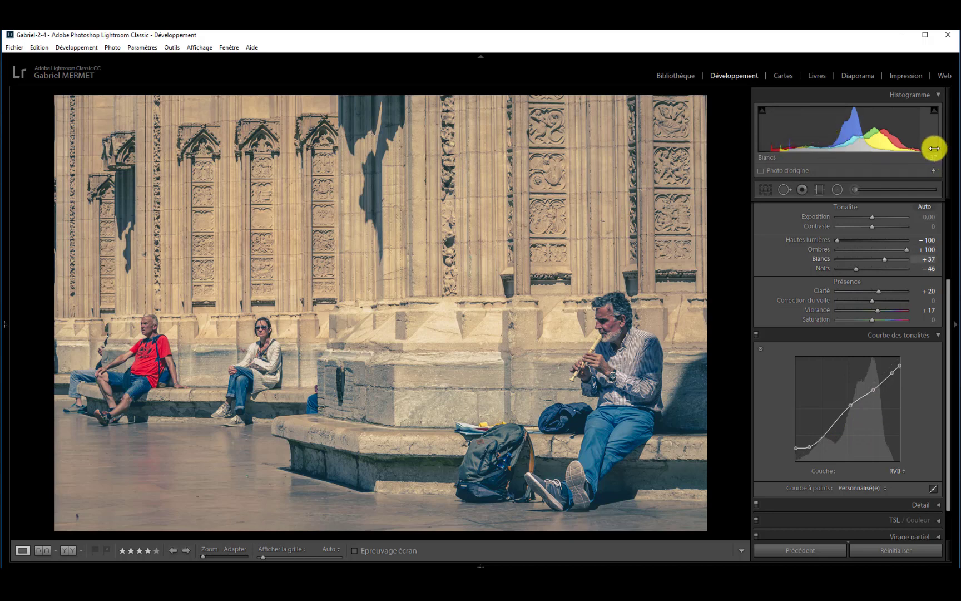
click(904, 470)
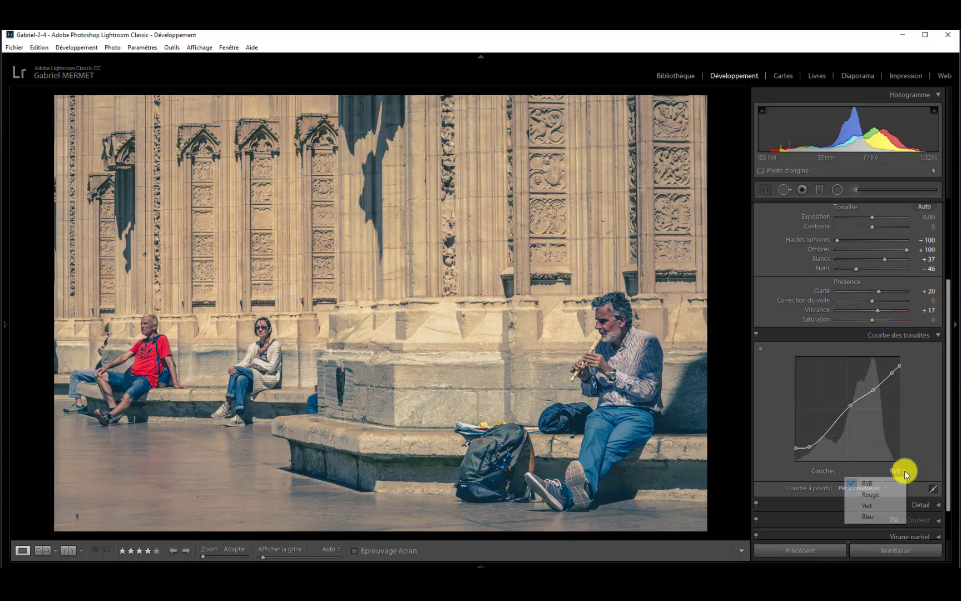
click(879, 516)
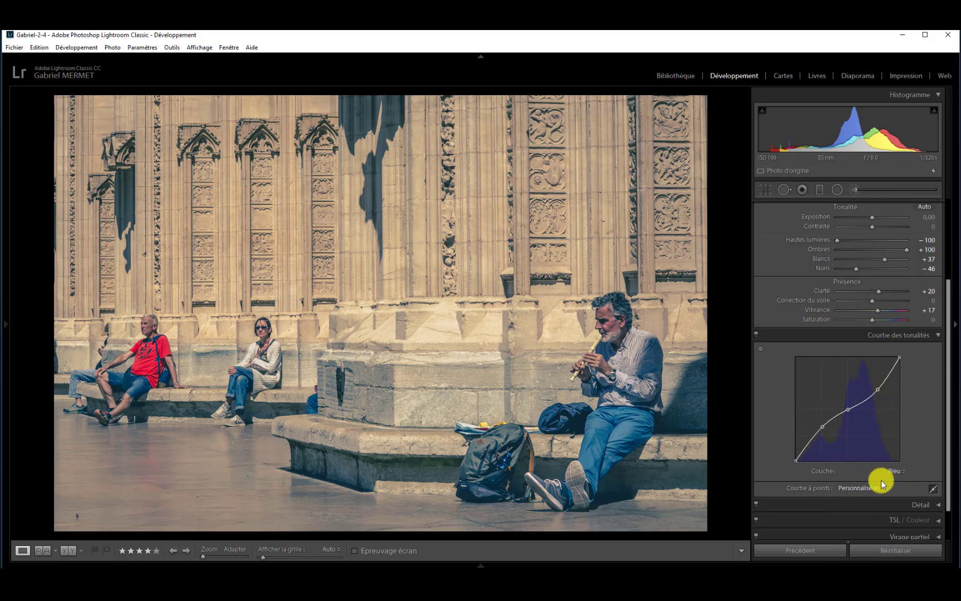
click(904, 471)
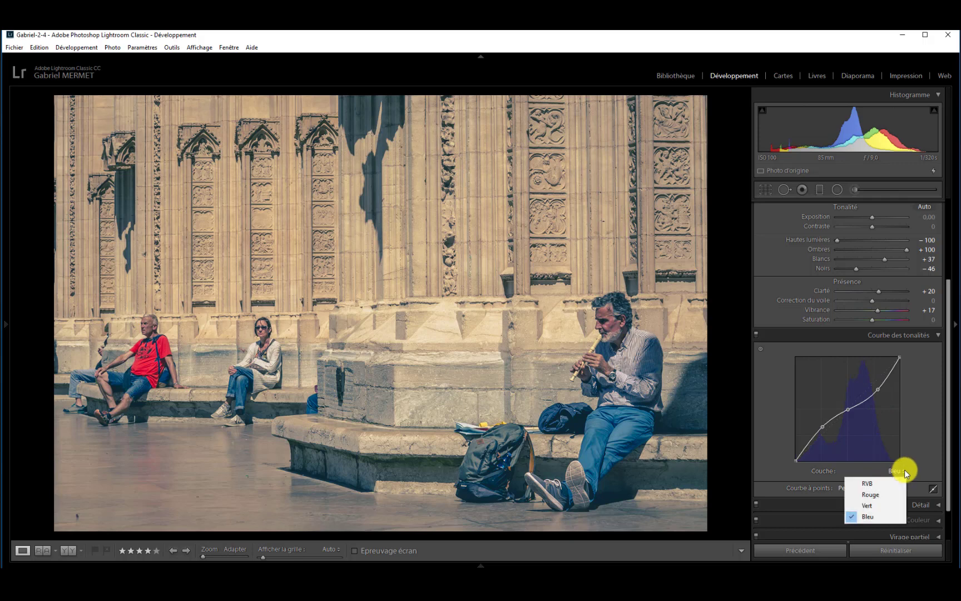
click(888, 495)
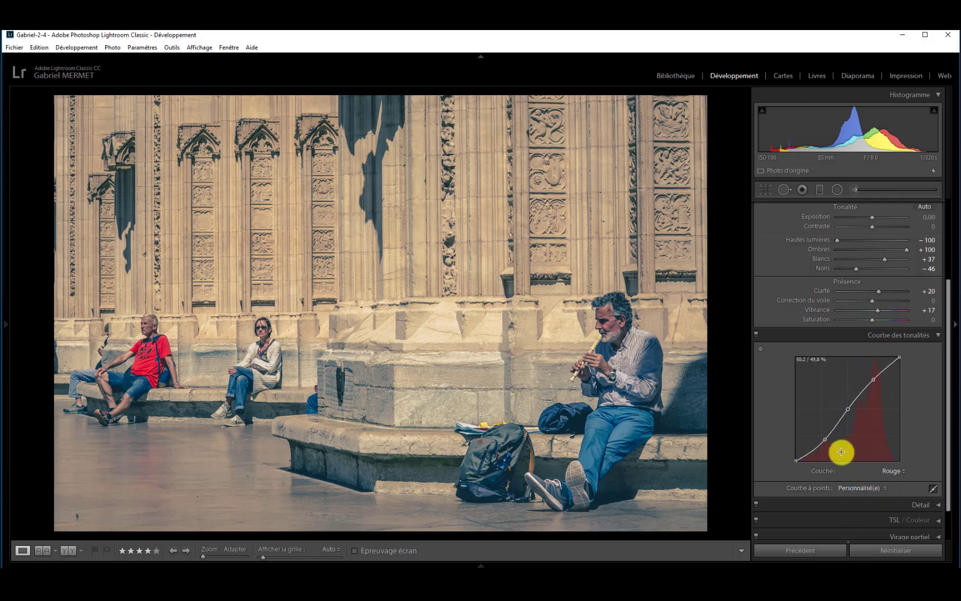